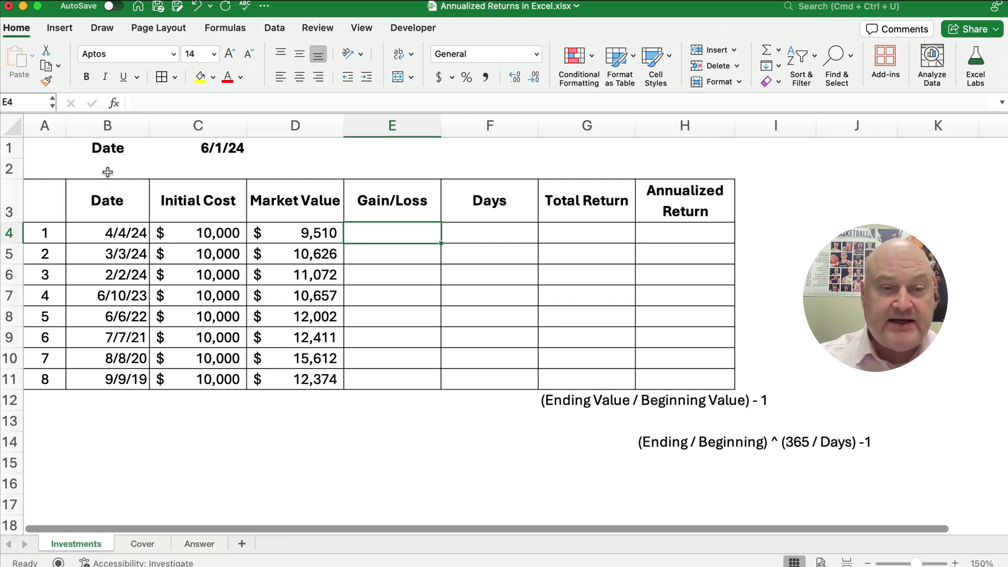
Review the C1 reference date and the purchase date, initial cost and market value columns
click(207, 150)
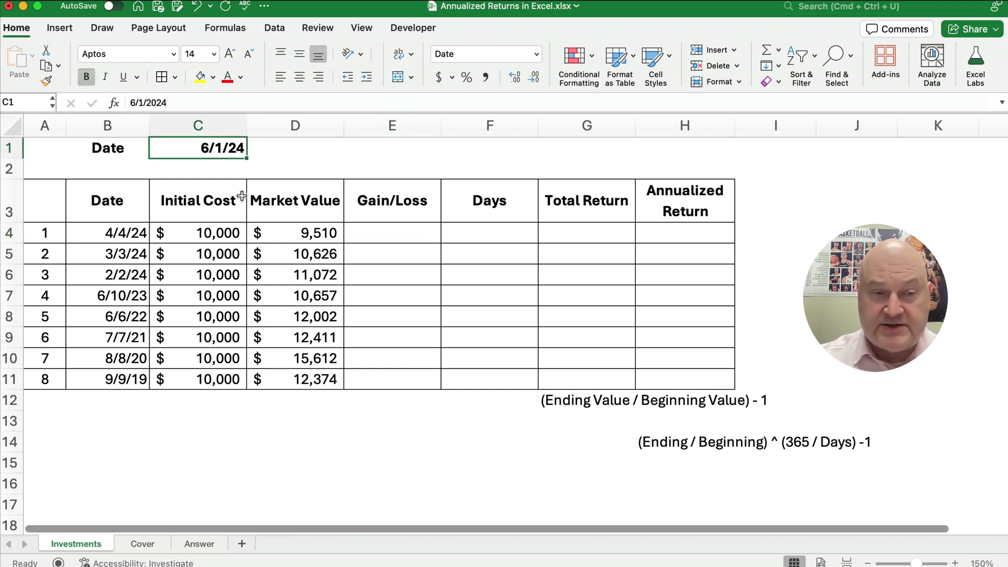
drag(127, 231, 128, 381)
drag(202, 235, 199, 377)
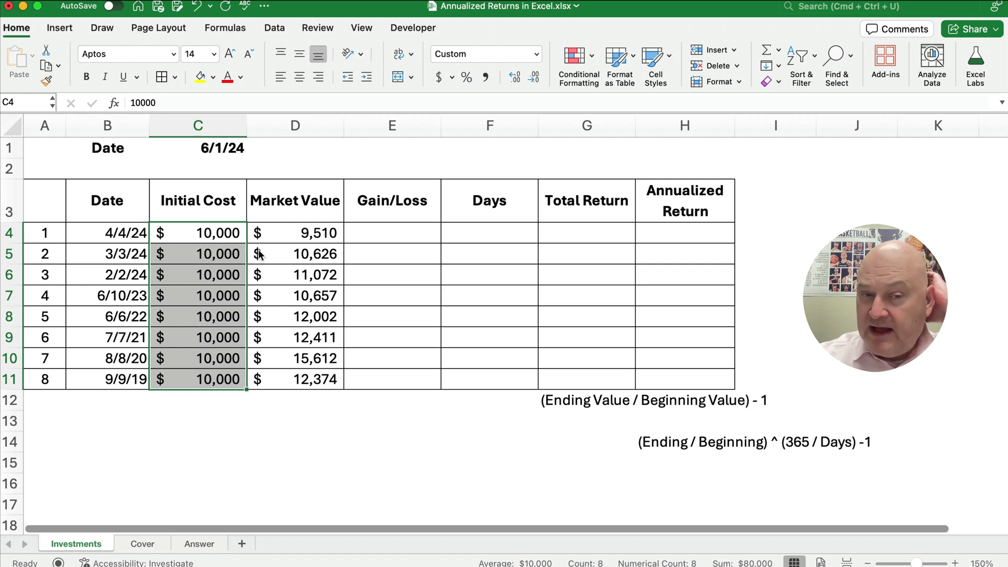
drag(291, 234, 287, 377)
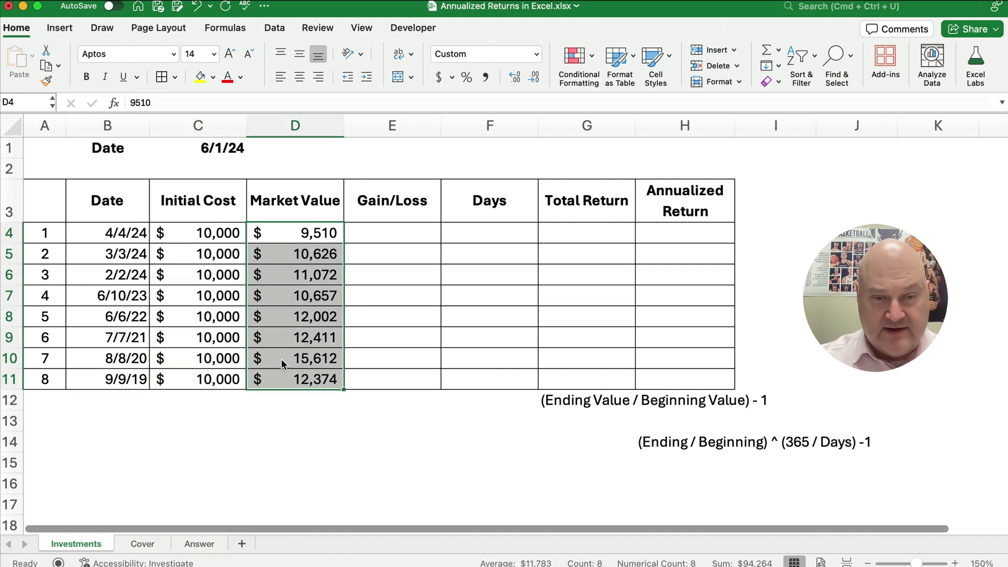
Enter =D4-C4 in E4 to compute the first Gain/Loss
click(389, 233)
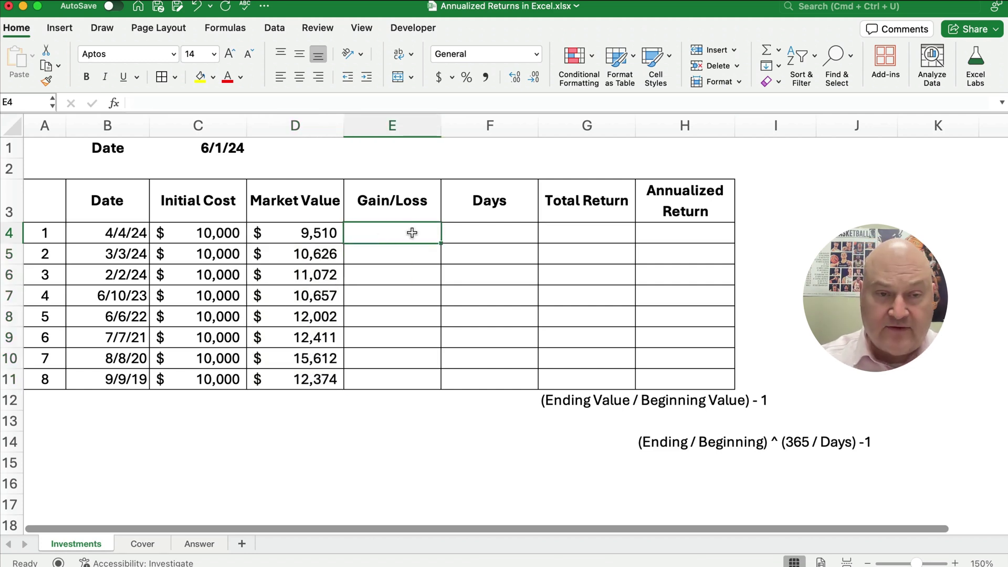
text(=)
key(Left)
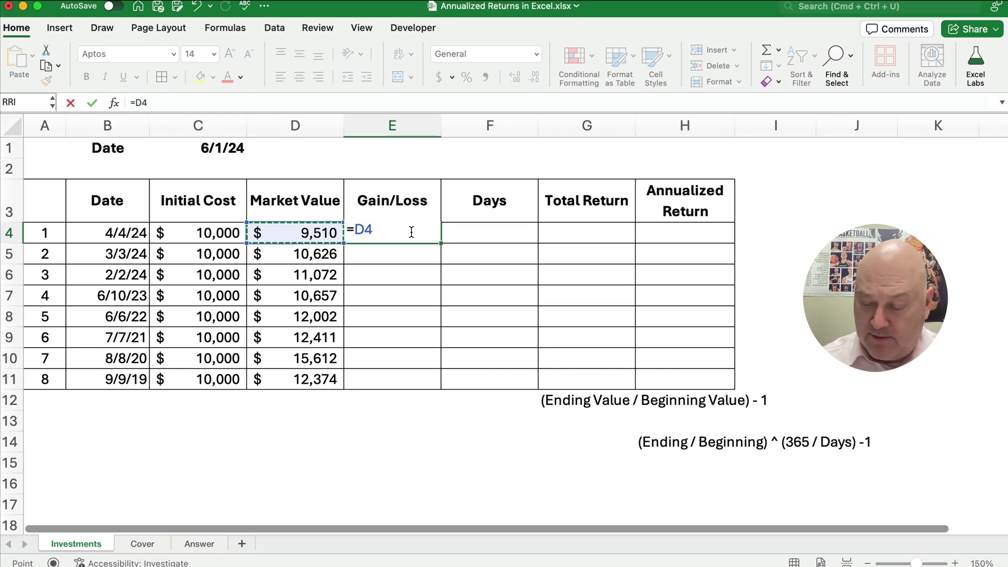
text(-)
key(Left)
key(Left)
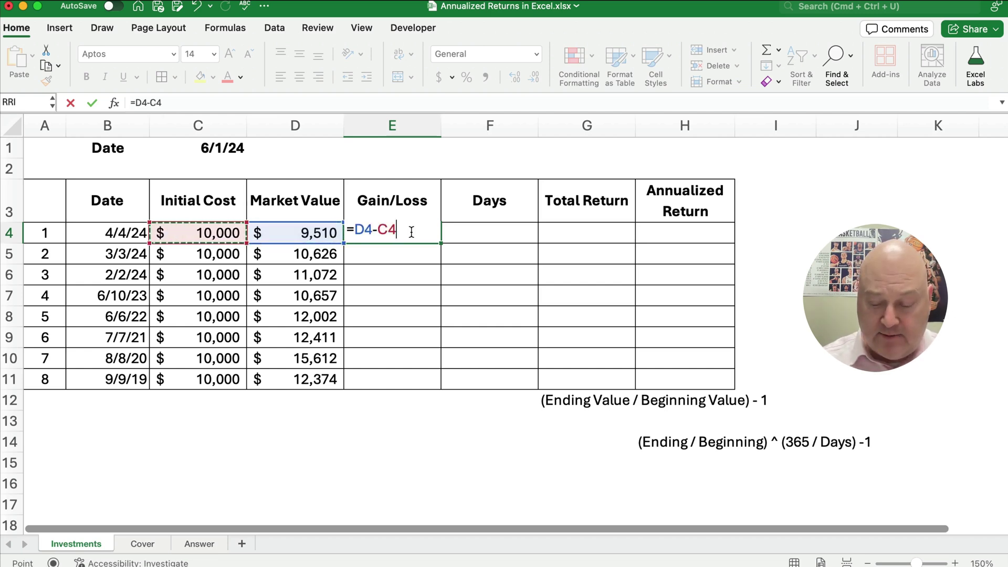
key(Return)
Copy the Gain/Loss formula down to E11 and check it in E8 and E11
click(413, 235)
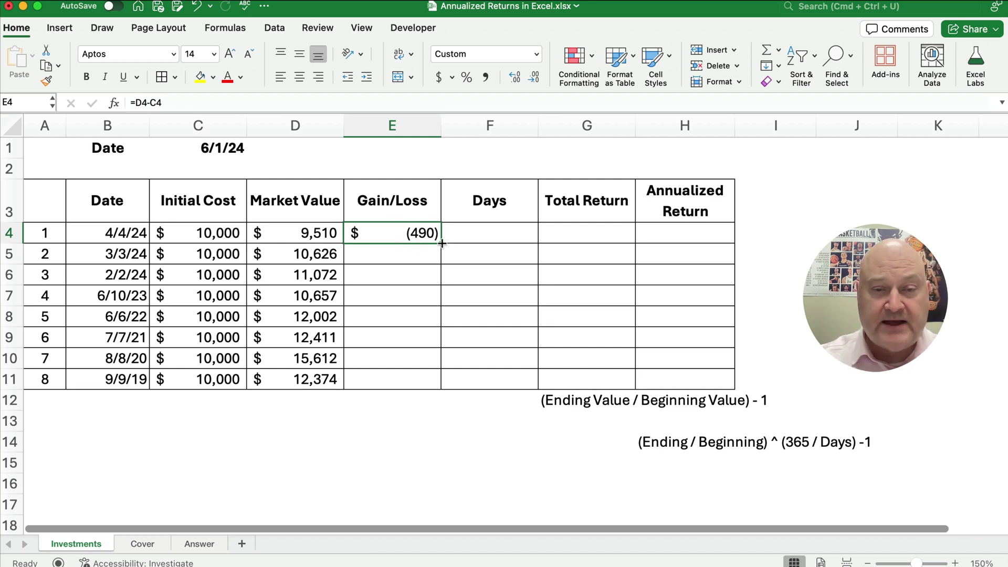
drag(441, 243, 434, 384)
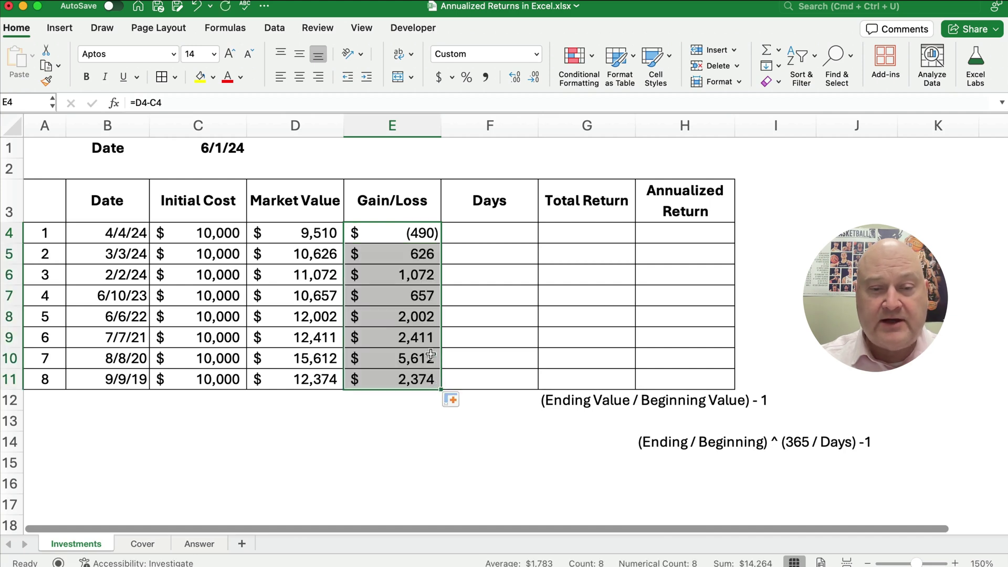
click(415, 318)
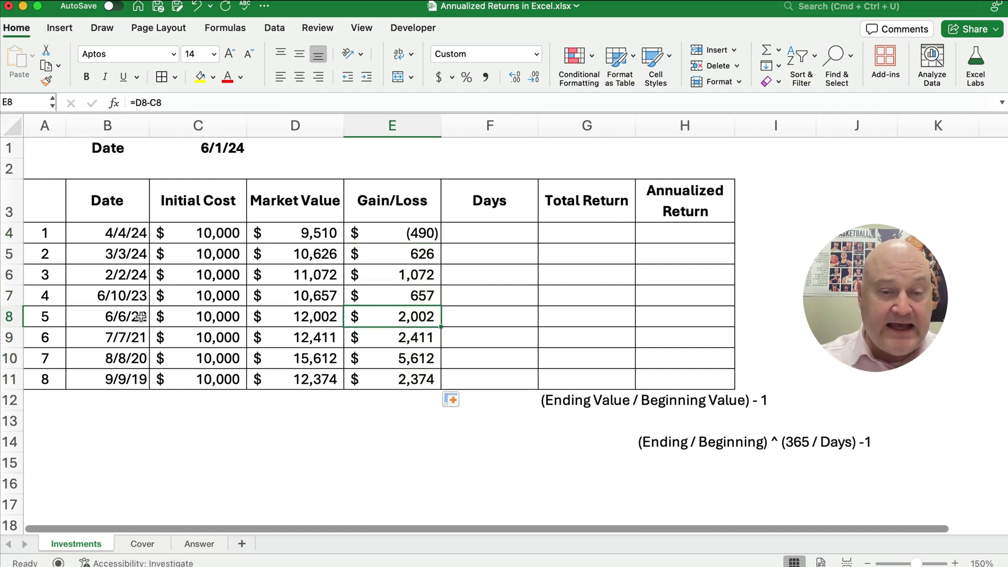
click(402, 374)
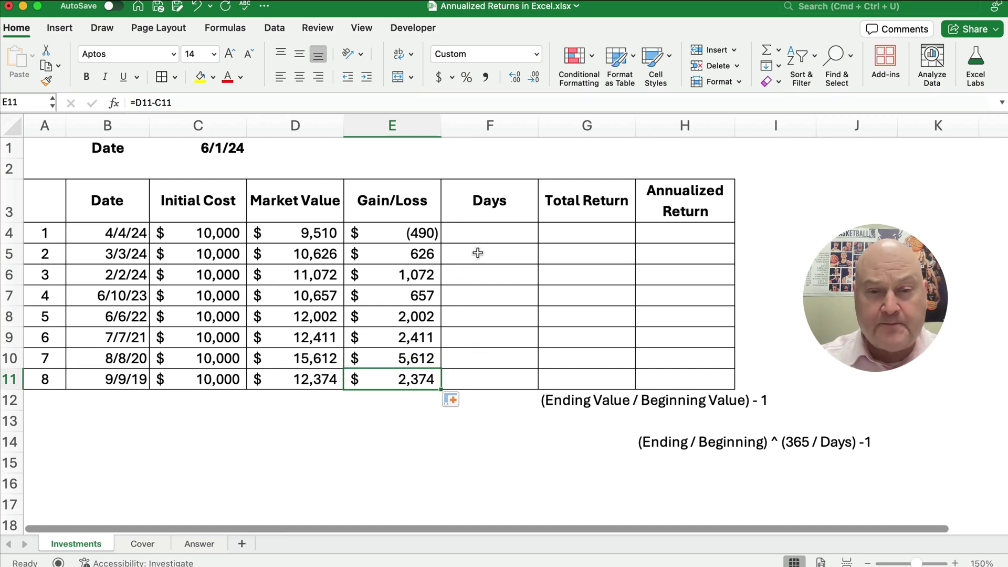
click(488, 230)
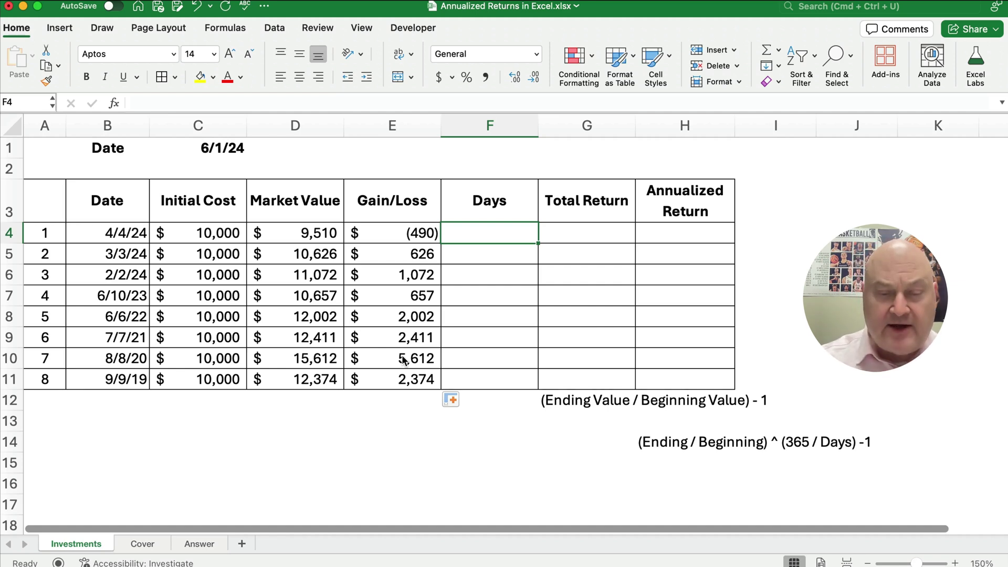
Enter =$C$1-B4 in F4, giving 58 days
text(=)
key(Left)
key(Left)
key(Left)
key(Left)
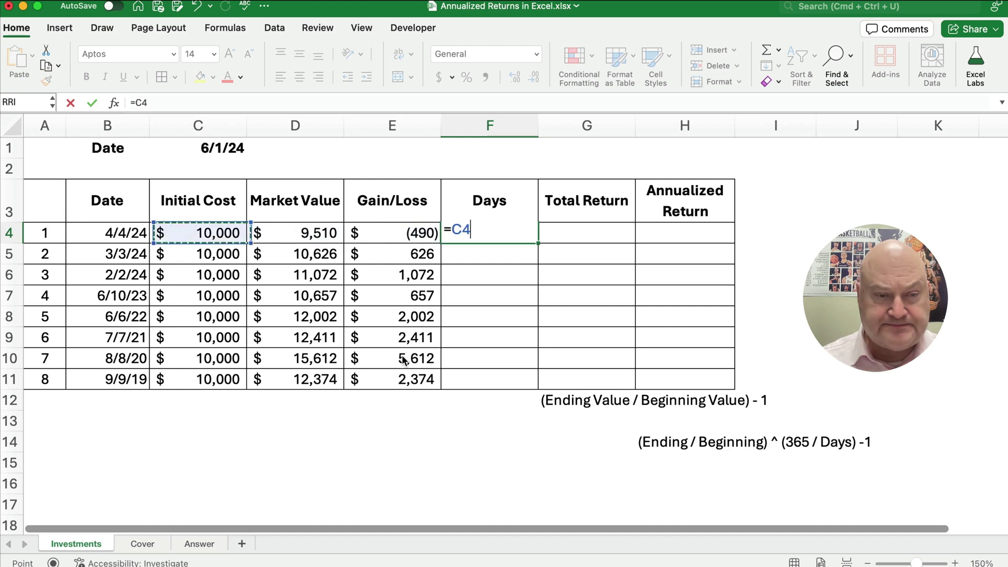
key(Up)
key(Up)
key(Up)
key(Right)
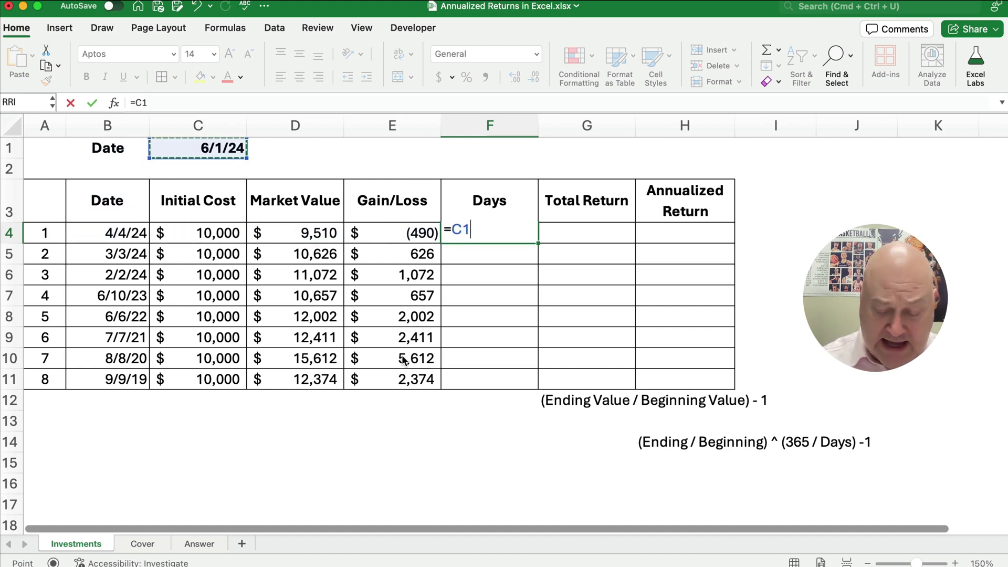
key(F4)
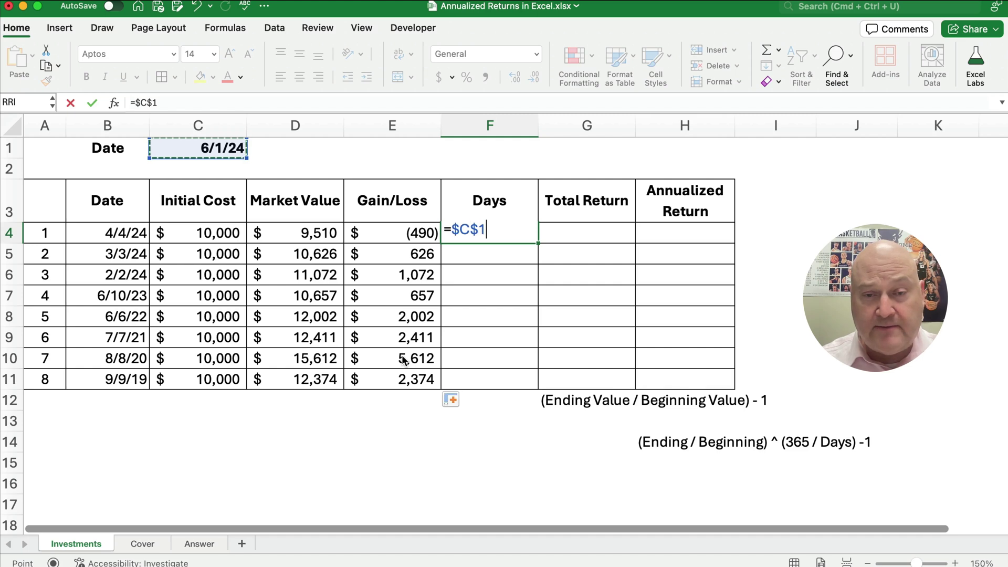
text(-)
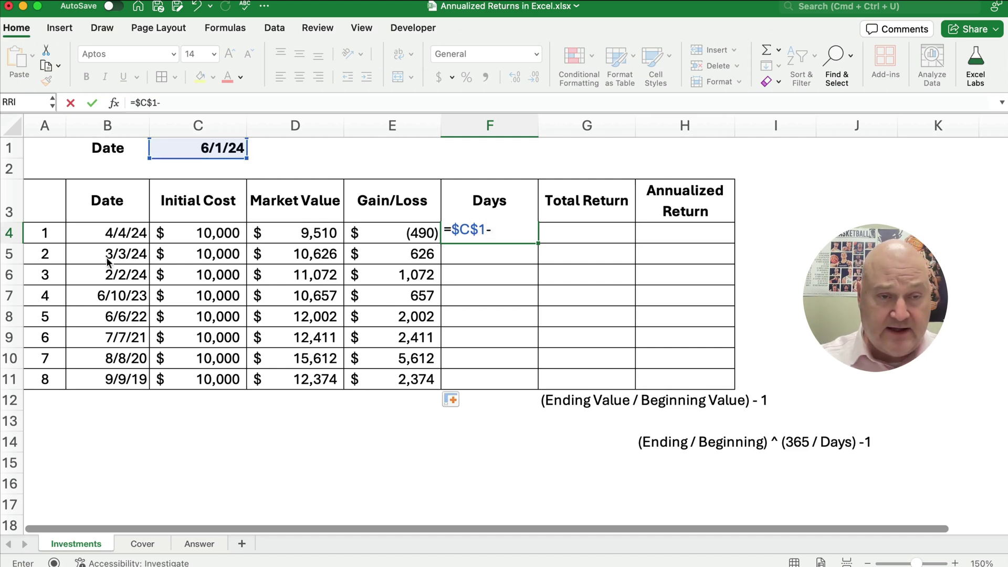
click(108, 236)
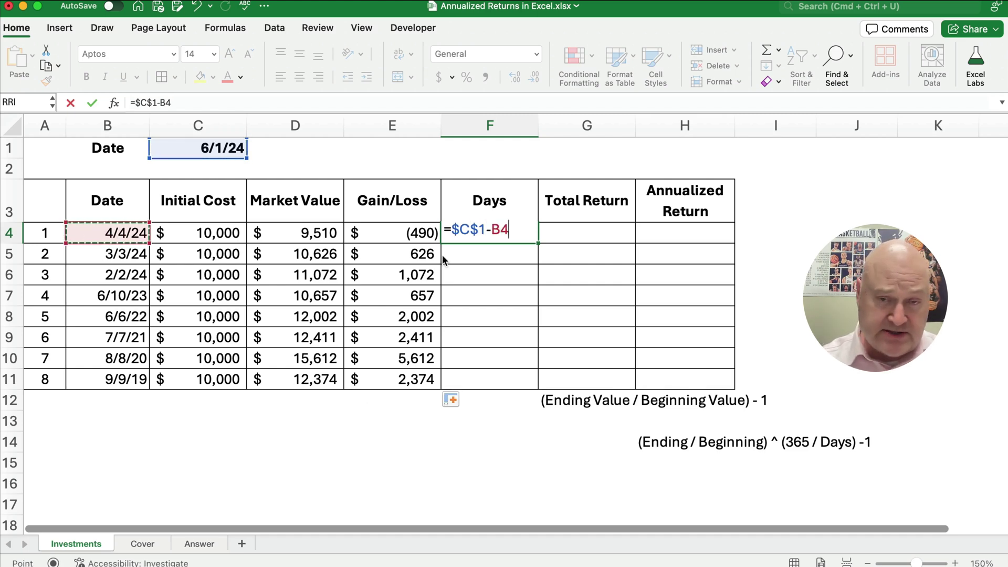
key(Return)
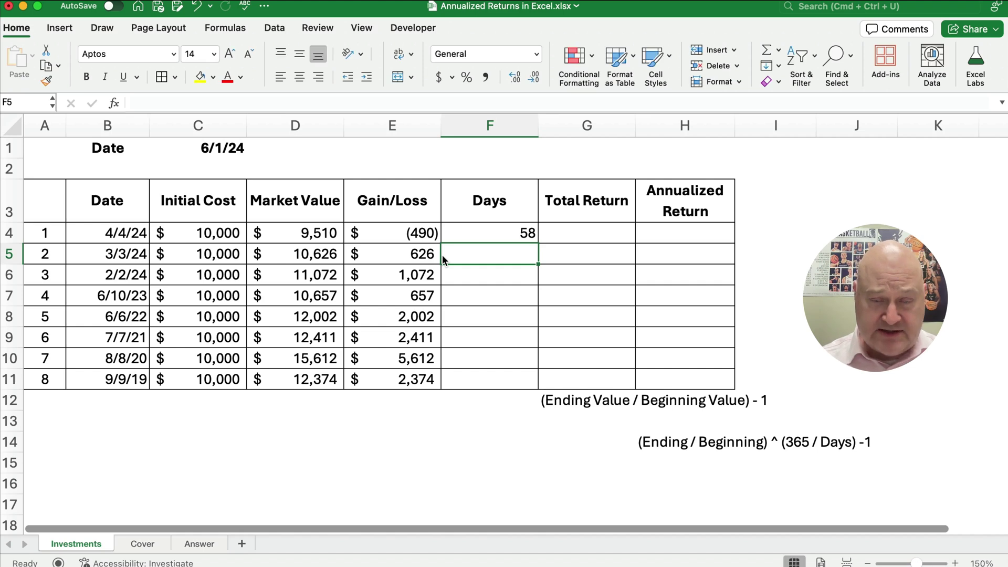
Copy the Days formula down to F11 and clear the stray 45444 value in F12
key(Up)
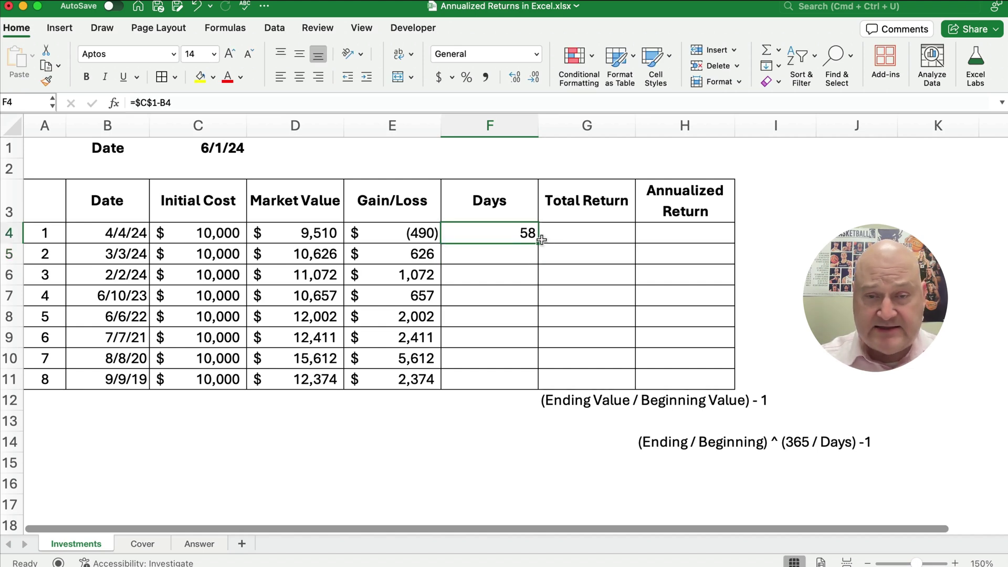
drag(536, 243, 533, 404)
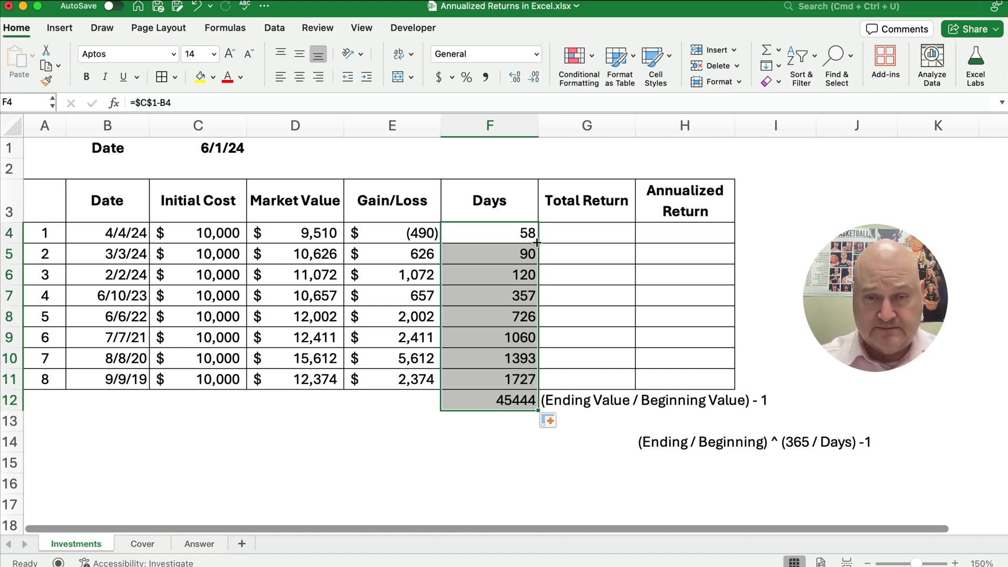
click(504, 392)
key(Delete)
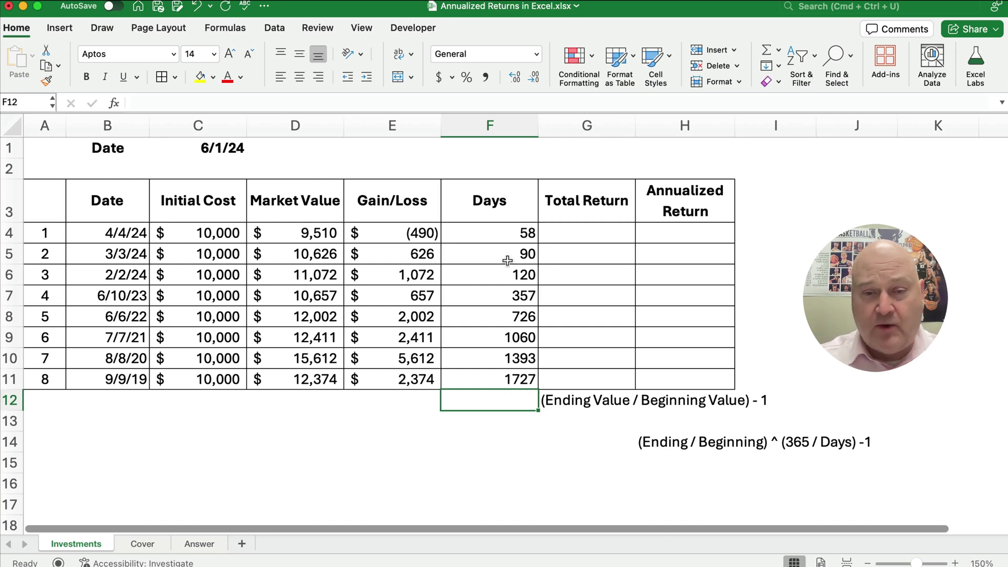
Check the Days formulas in F11, F4 and F7, and select the older investments' values
click(503, 379)
click(500, 234)
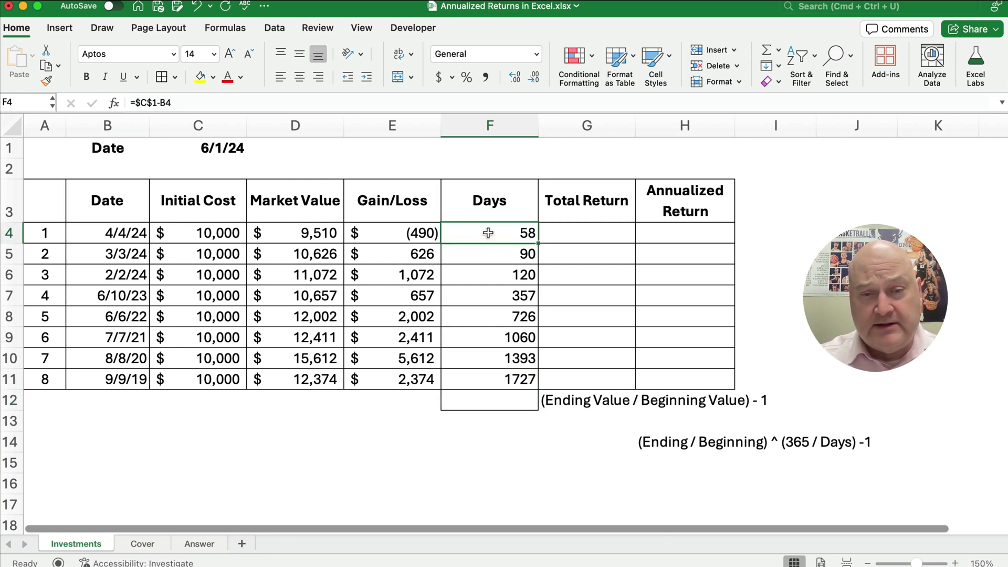
click(492, 296)
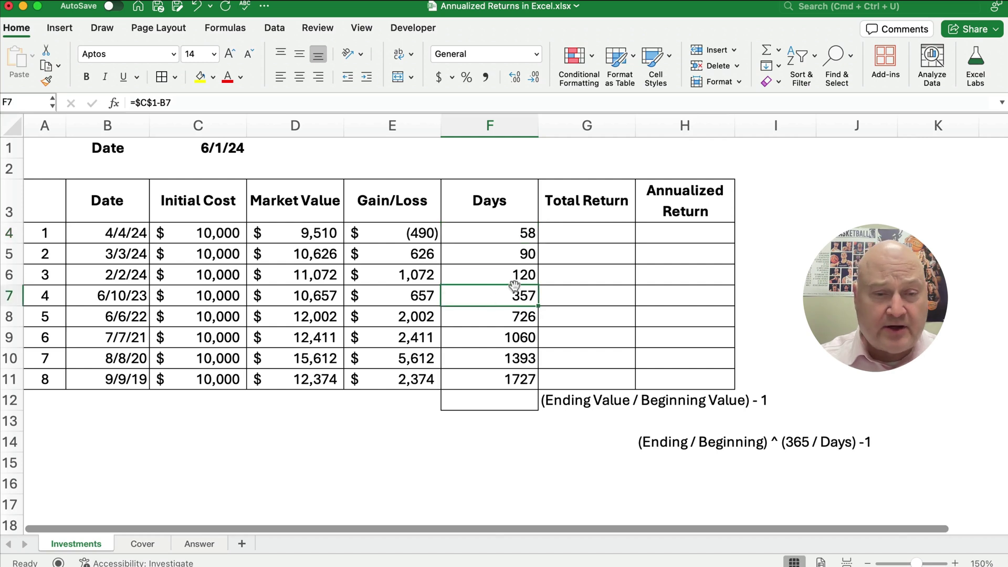
drag(504, 317, 503, 380)
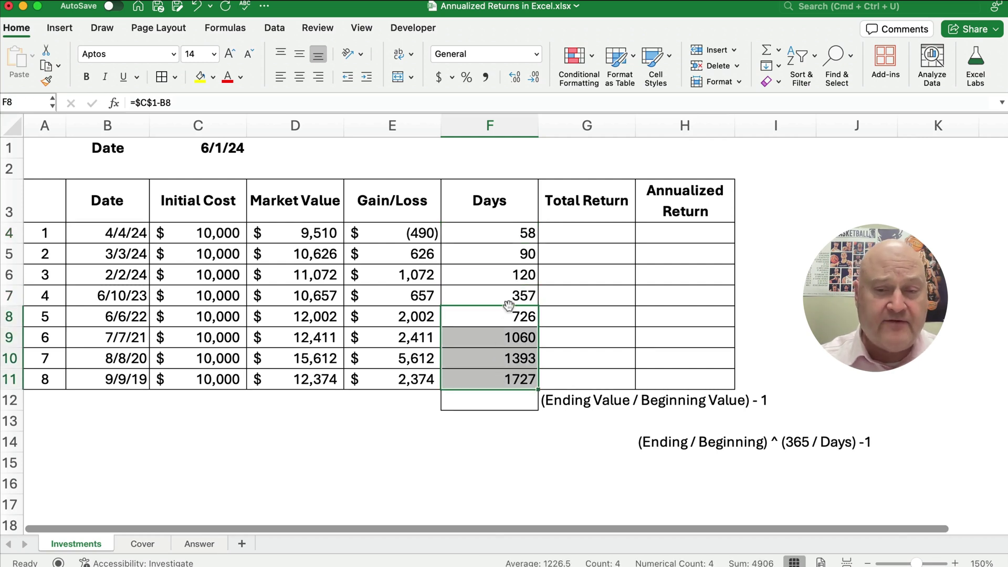
Read the Total Return note in G12 and start G4's formula with D4
click(570, 231)
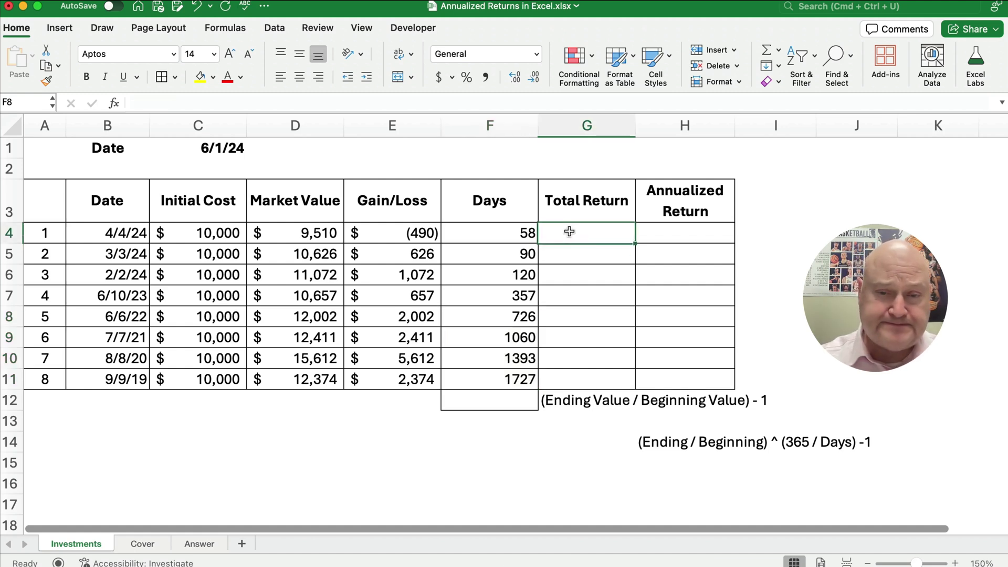
click(572, 399)
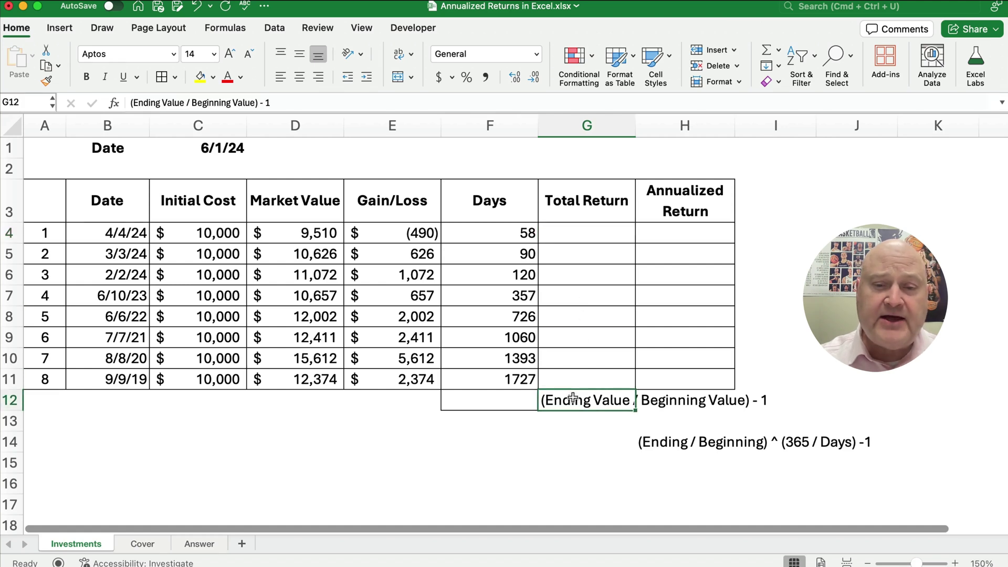
click(576, 231)
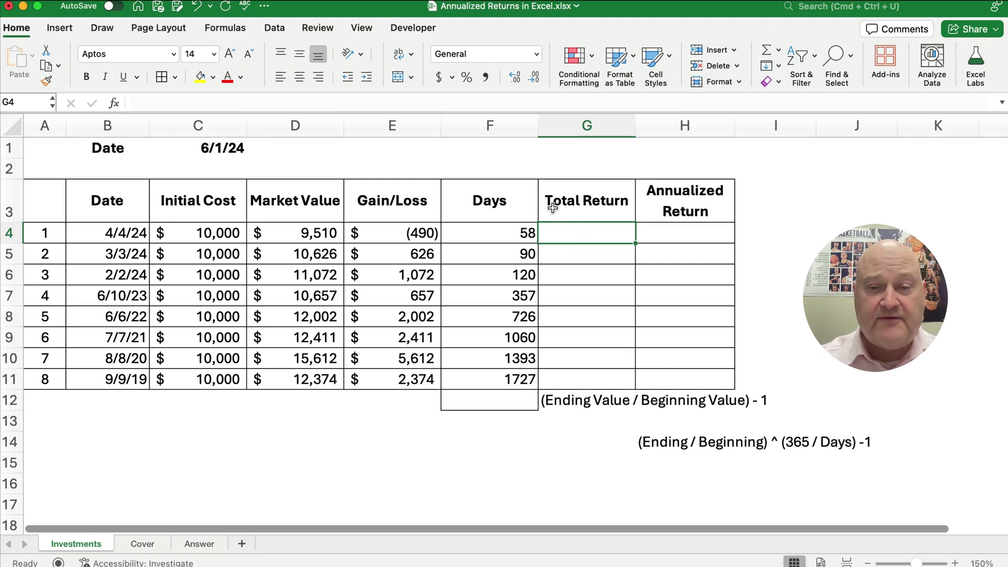
text(=)
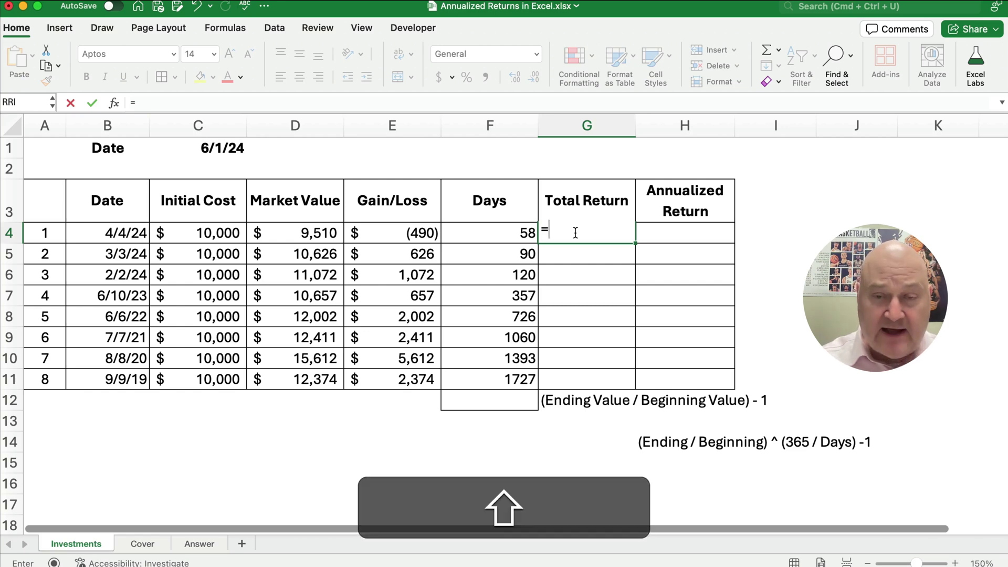
text())
key(BackSpace)
text(()
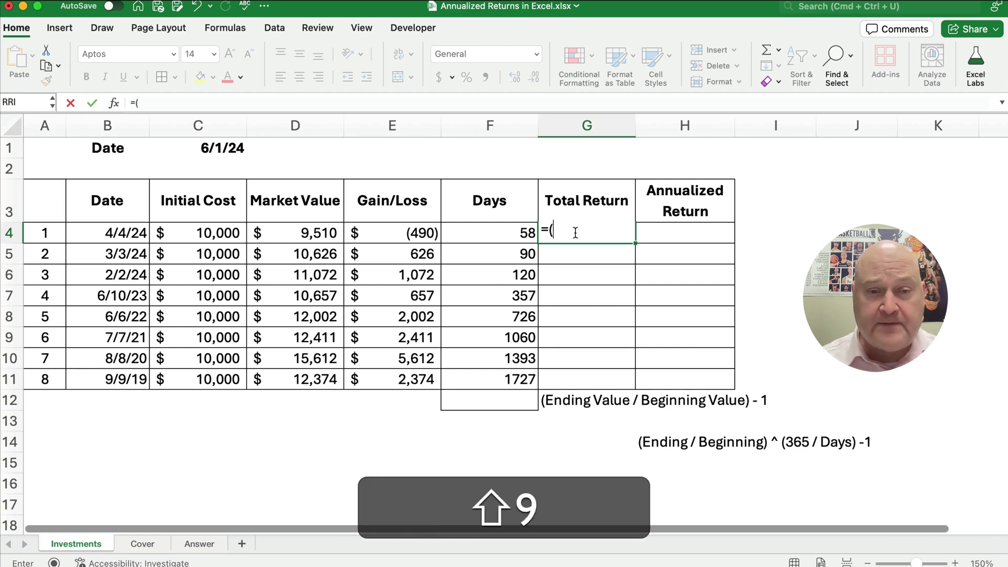
key(Left)
key(Left)
key(Left)
Correct and complete G4's formula as =(D4/C4)-1
text(-)
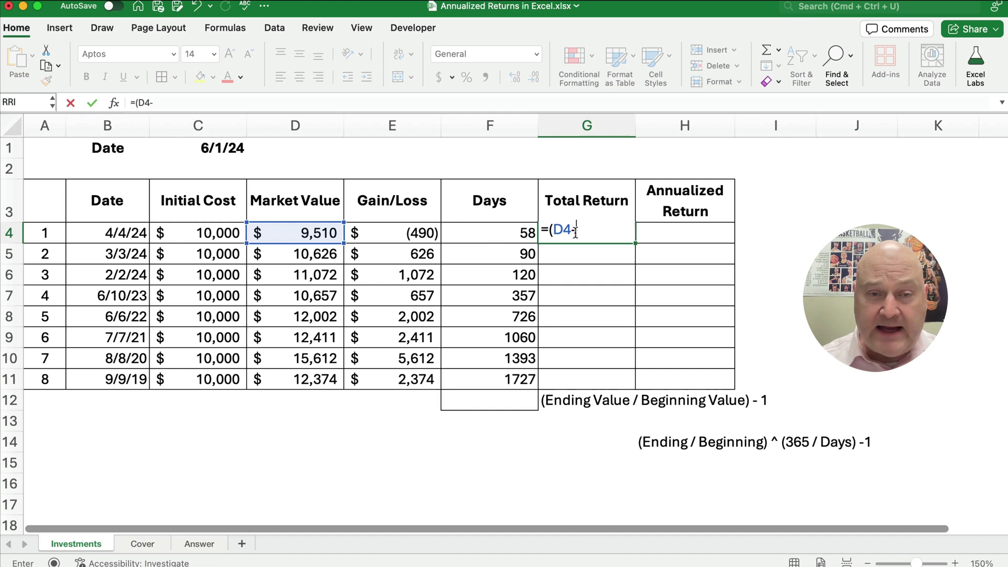
key(Left)
key(Left)
key(Left)
key(Left)
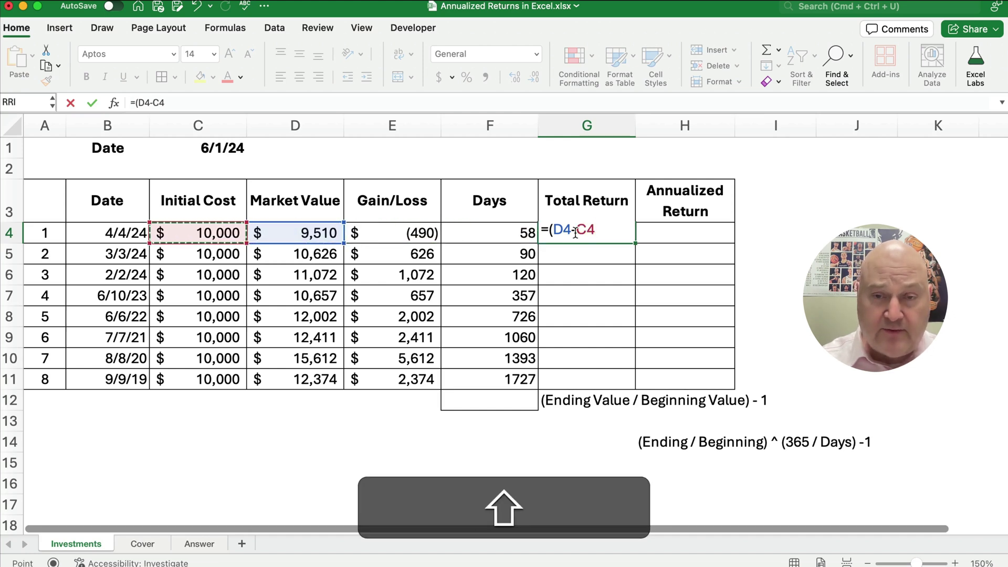
text())
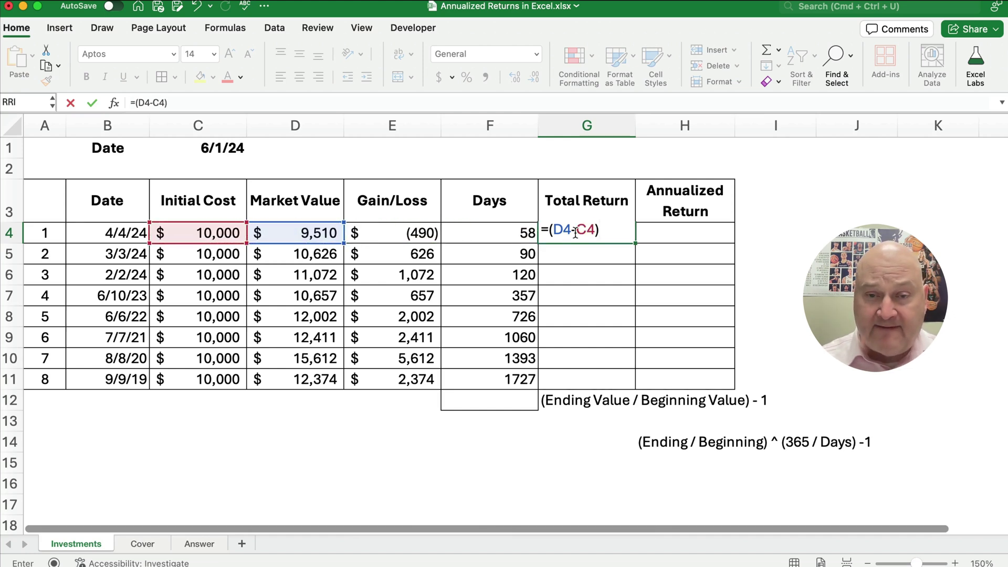
click(576, 231)
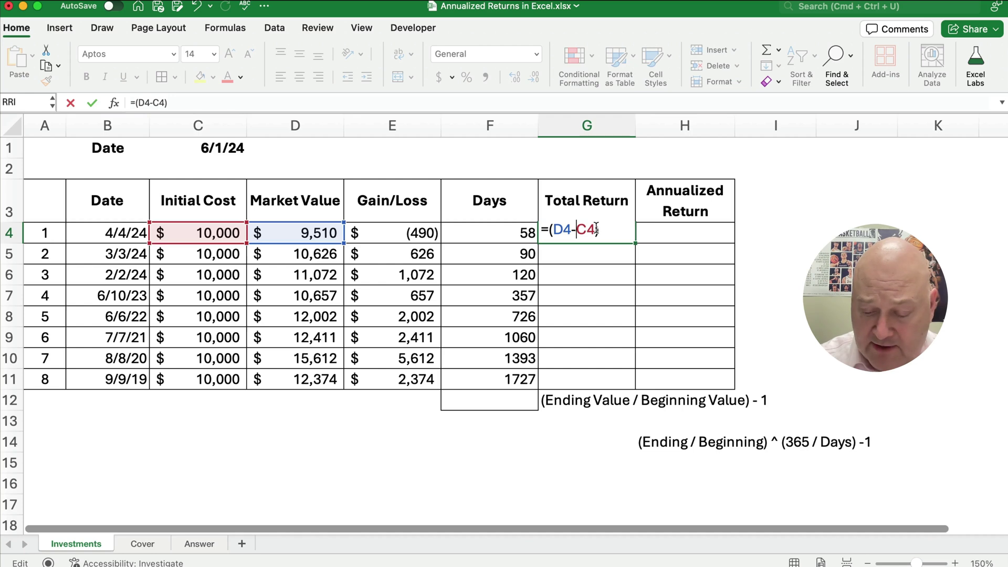
key(BackSpace)
text(/C4))
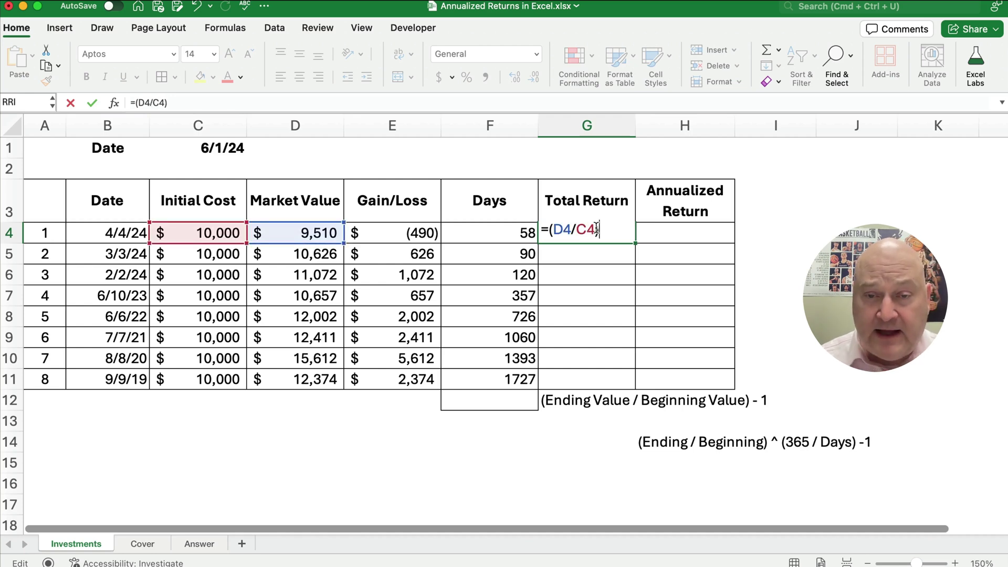
text(-1)
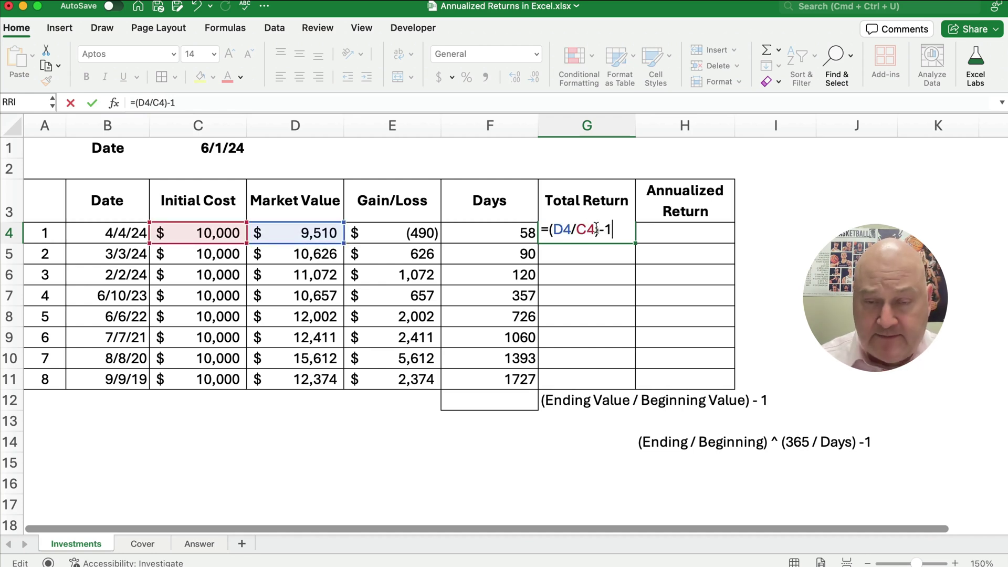
key(Return)
click(597, 231)
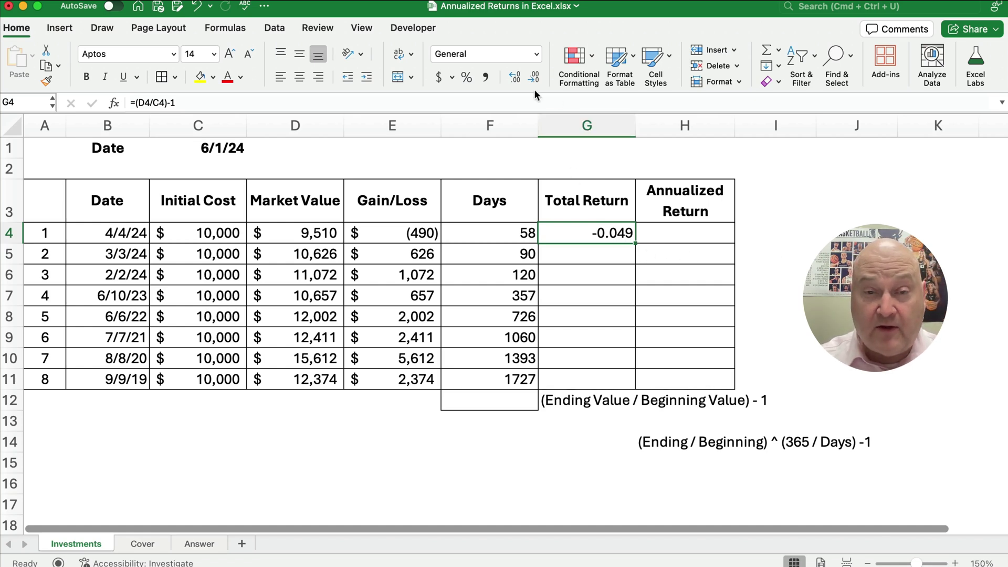
Format G4 as a one-decimal percentage and copy it down to G11
click(465, 79)
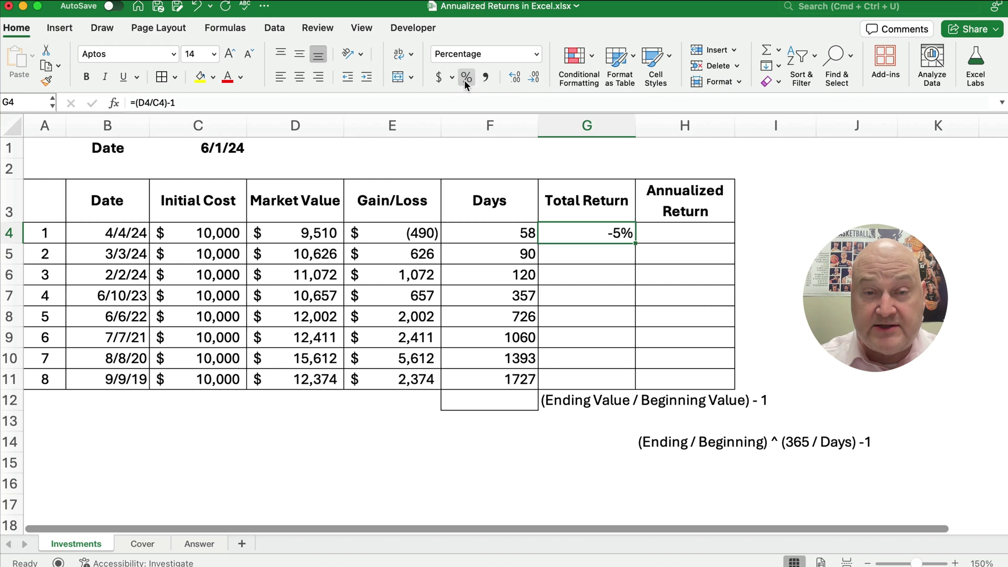
click(515, 80)
click(515, 80)
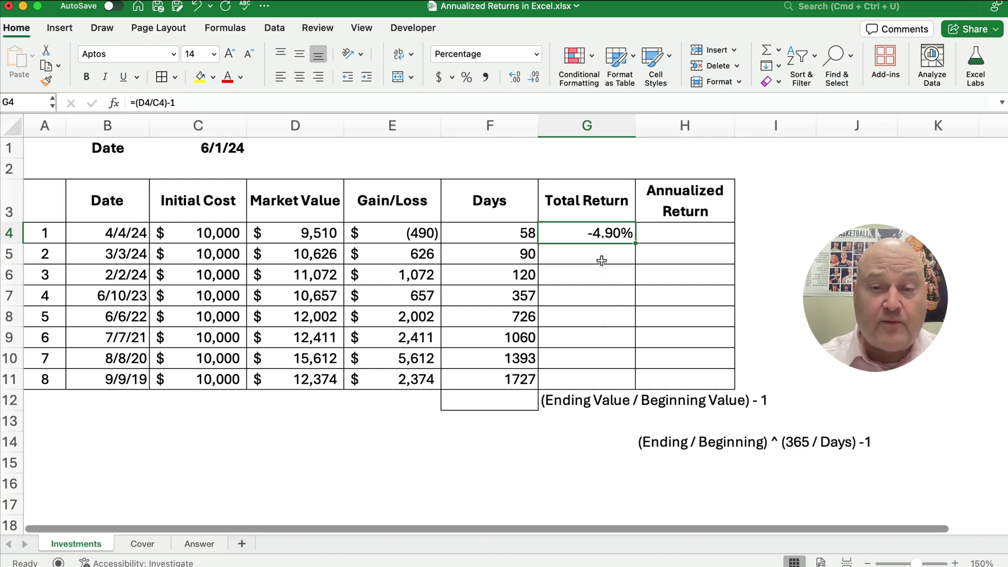
click(535, 80)
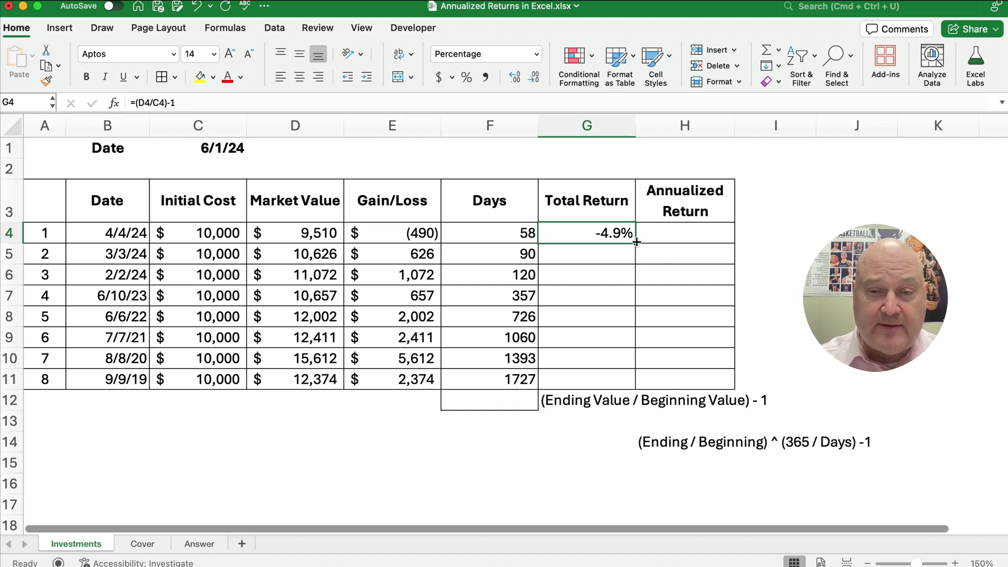
drag(636, 242, 635, 379)
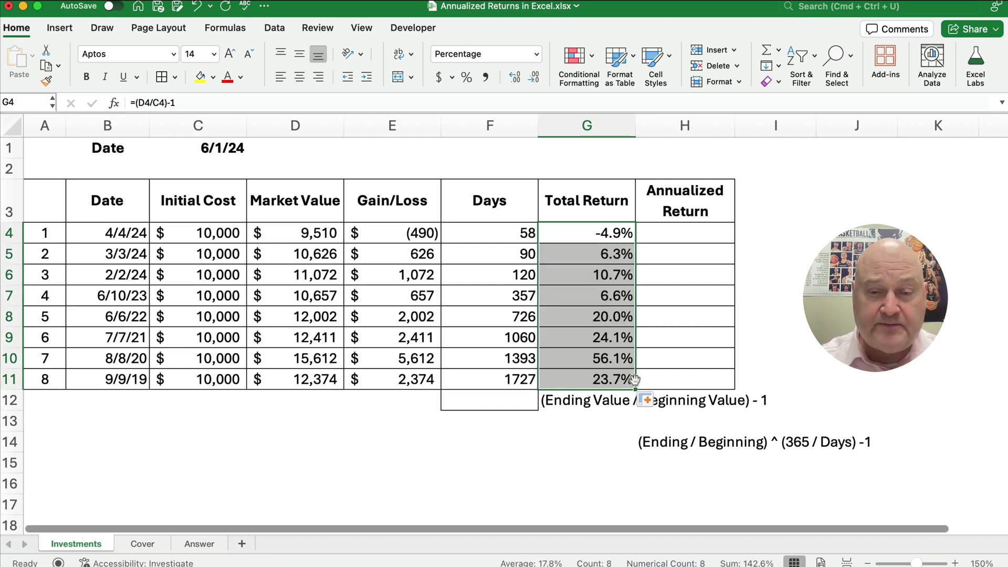
drag(41, 357, 578, 349)
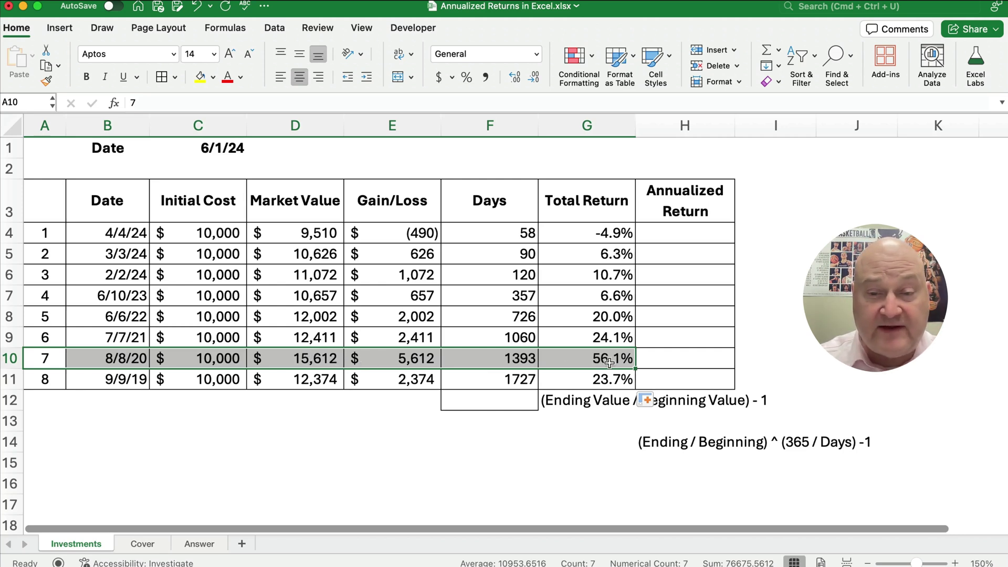
Review the Days formula in F10 and the annualized return note in H14
click(665, 360)
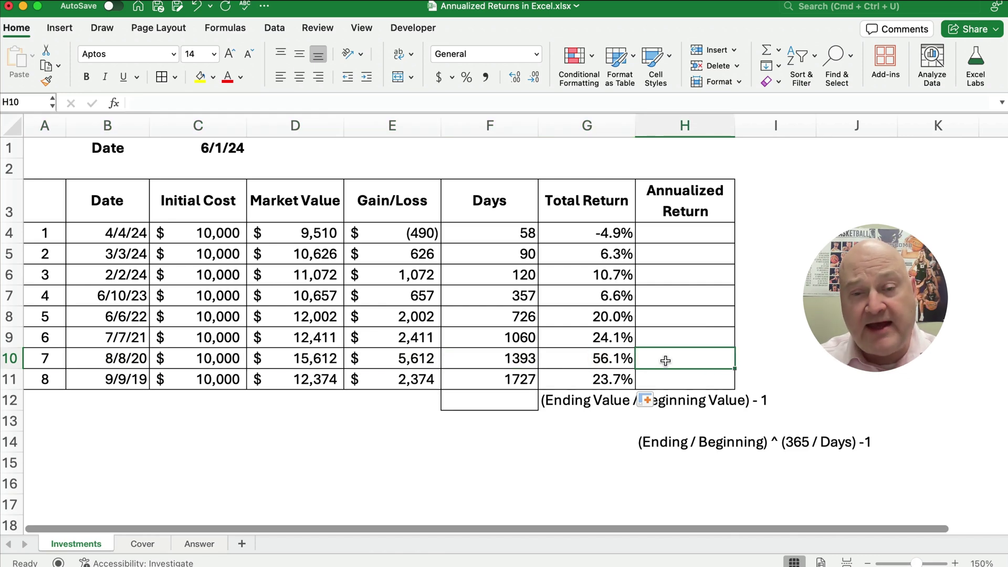
click(529, 360)
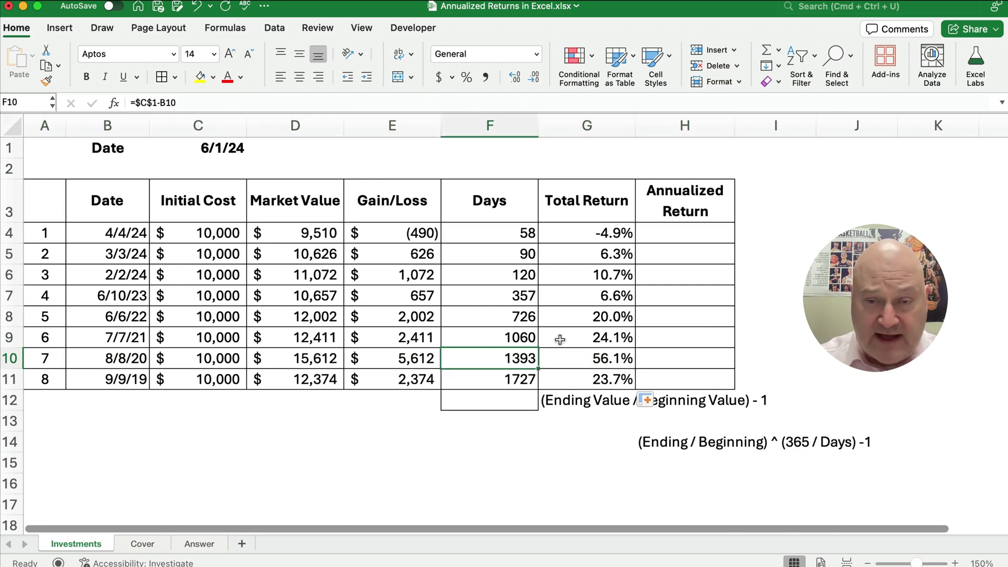
click(681, 235)
click(668, 447)
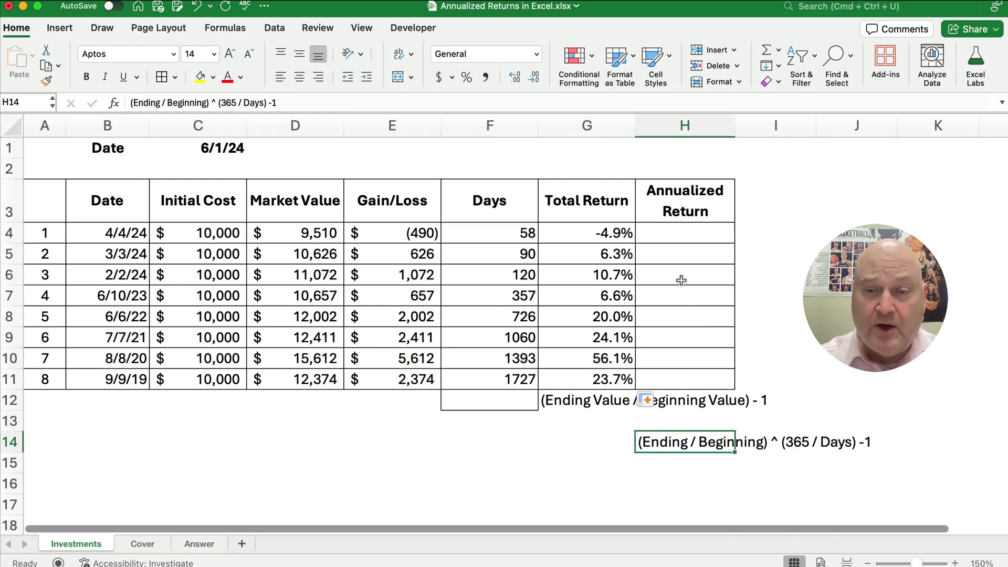
click(678, 237)
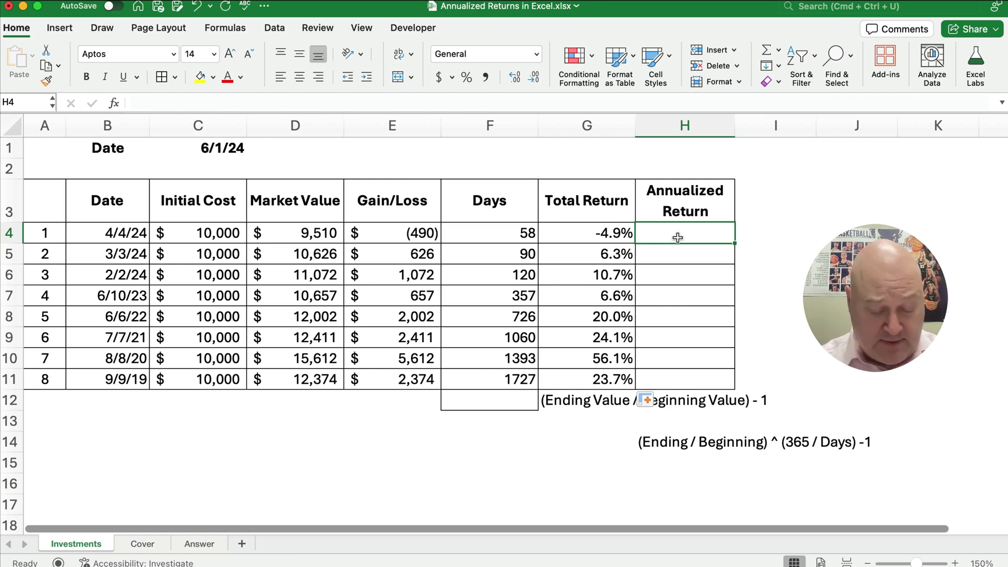
Enter =(D4/C4) in H4, giving 0.951
text(=()
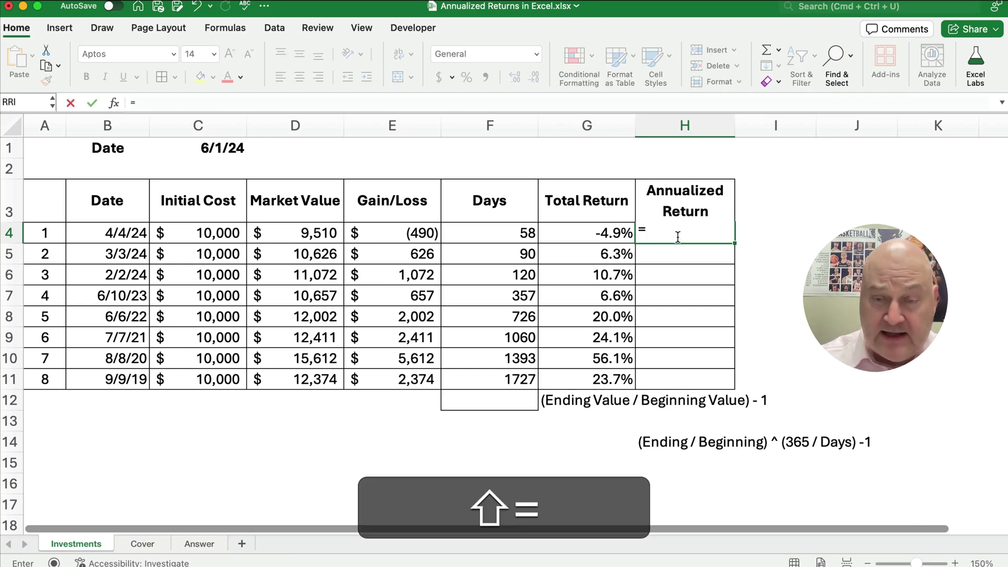
click(329, 232)
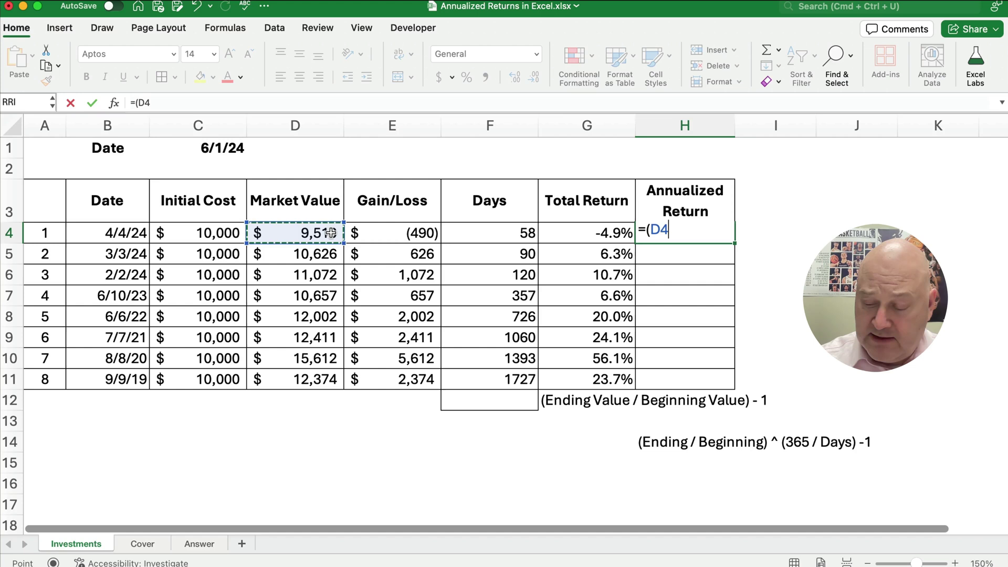
text(/)
click(192, 232)
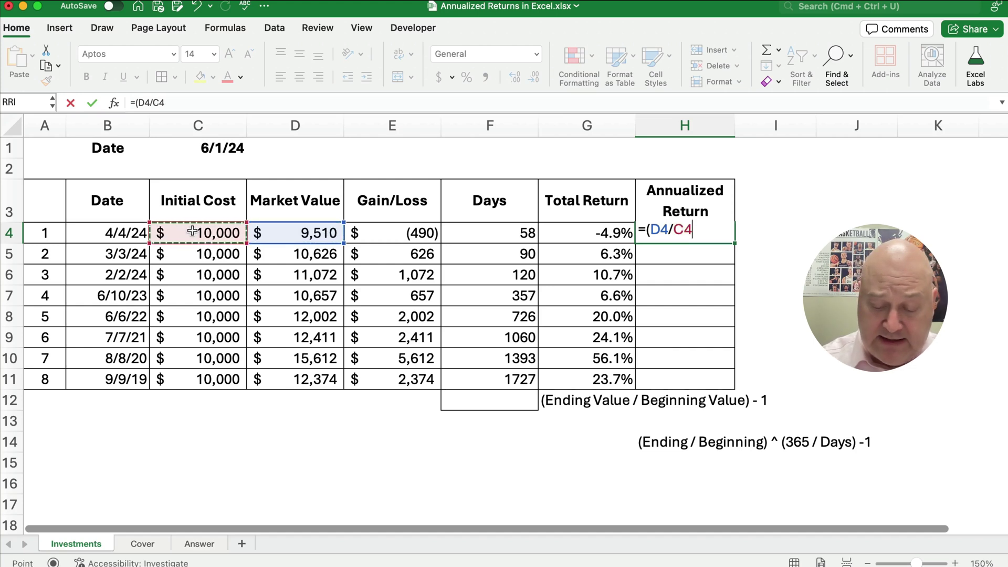
text())
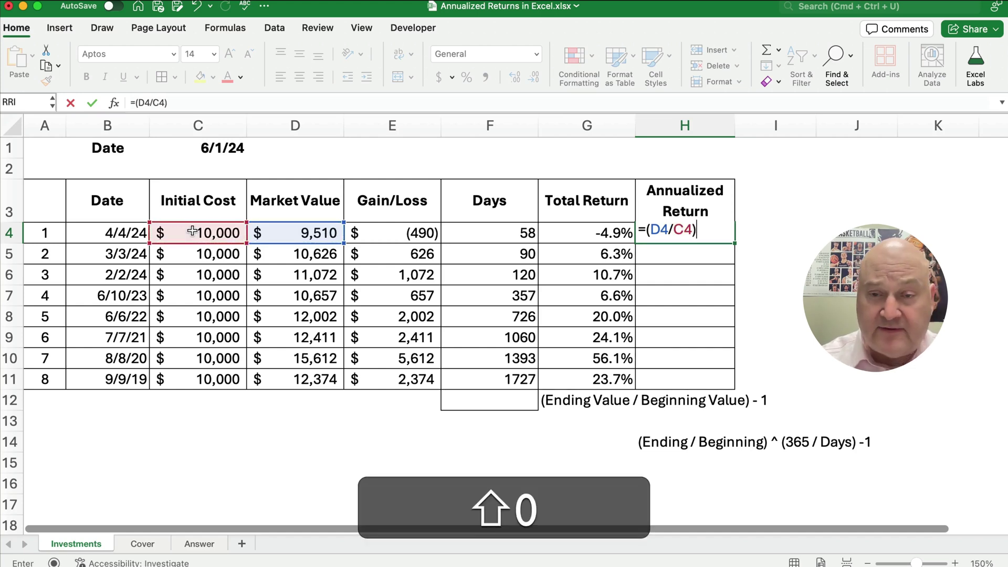
key(Return)
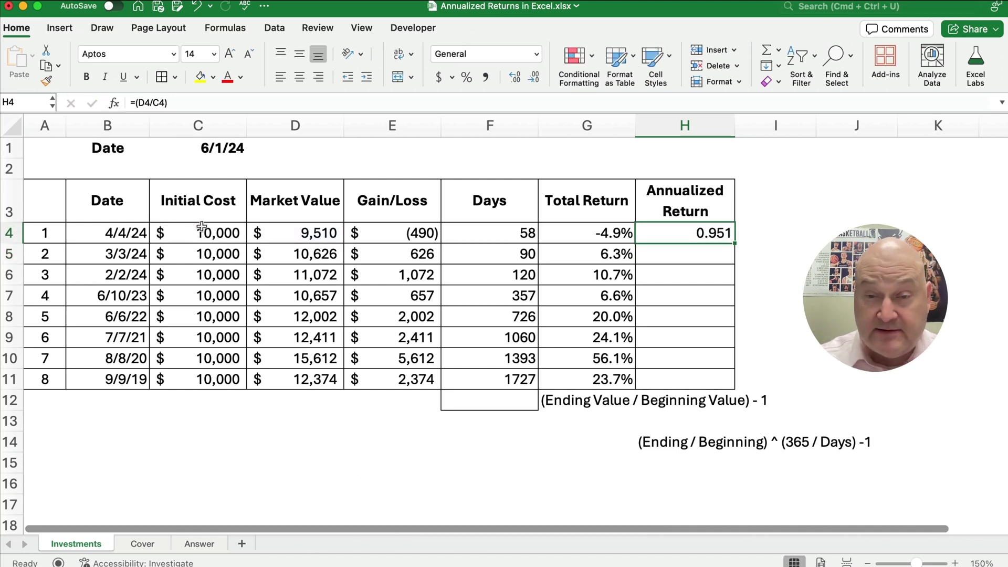
Copy the ratio down to H11, then reopen H4's formula in the formula bar
drag(734, 243, 719, 383)
click(704, 380)
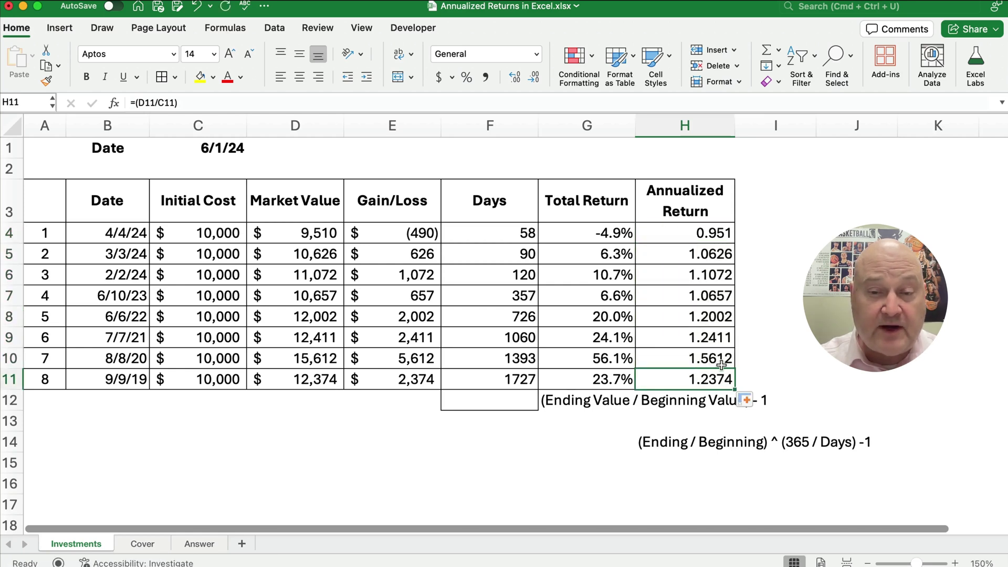
click(688, 234)
click(202, 104)
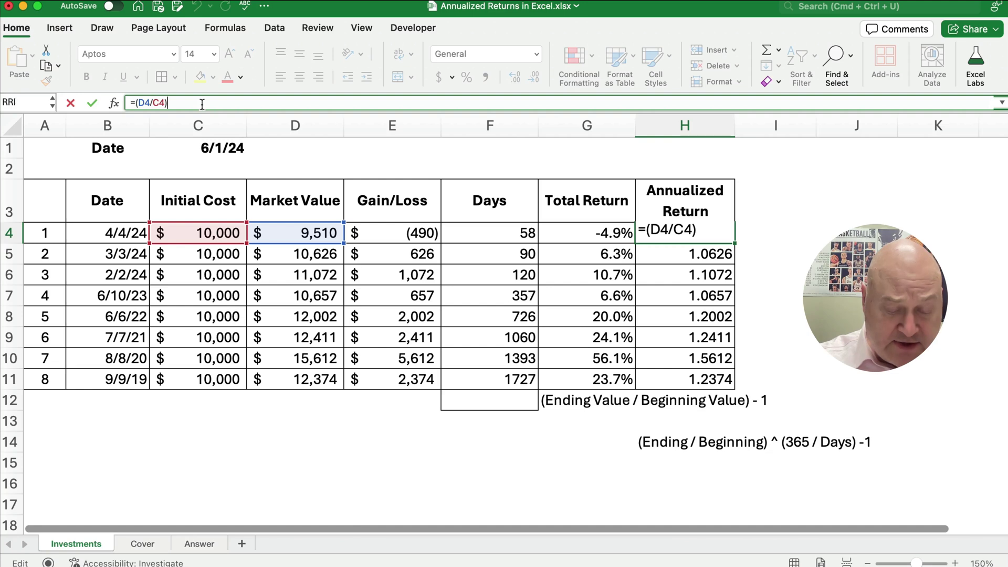
Extend H4's formula to raise the ratio to 365/F4 and subtract 1
text(^()
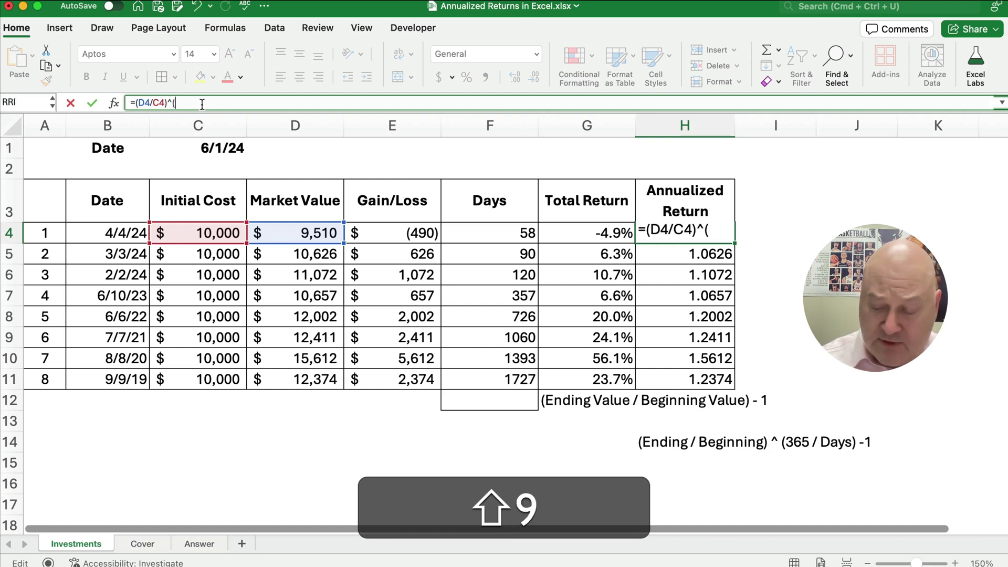
text(365/)
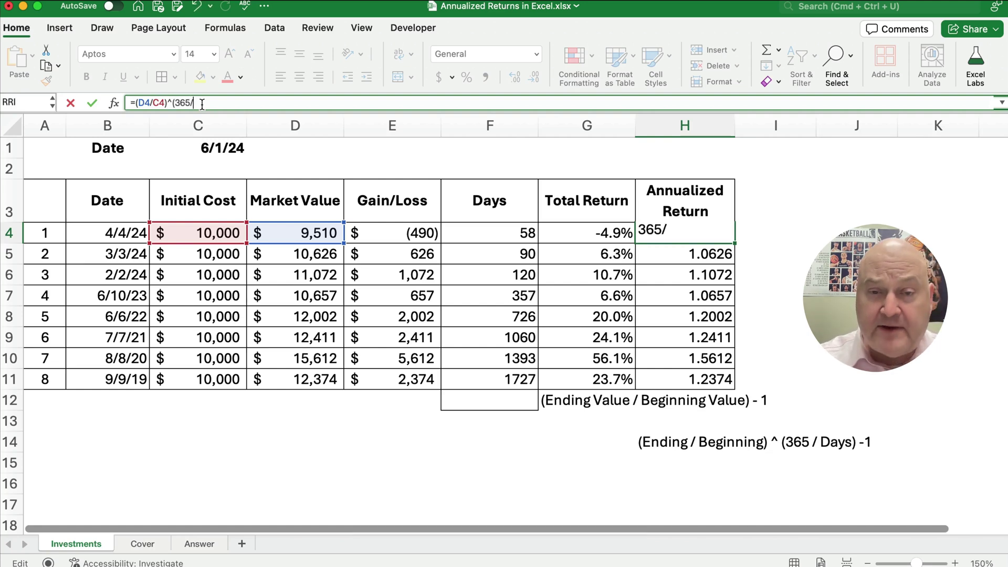
click(497, 238)
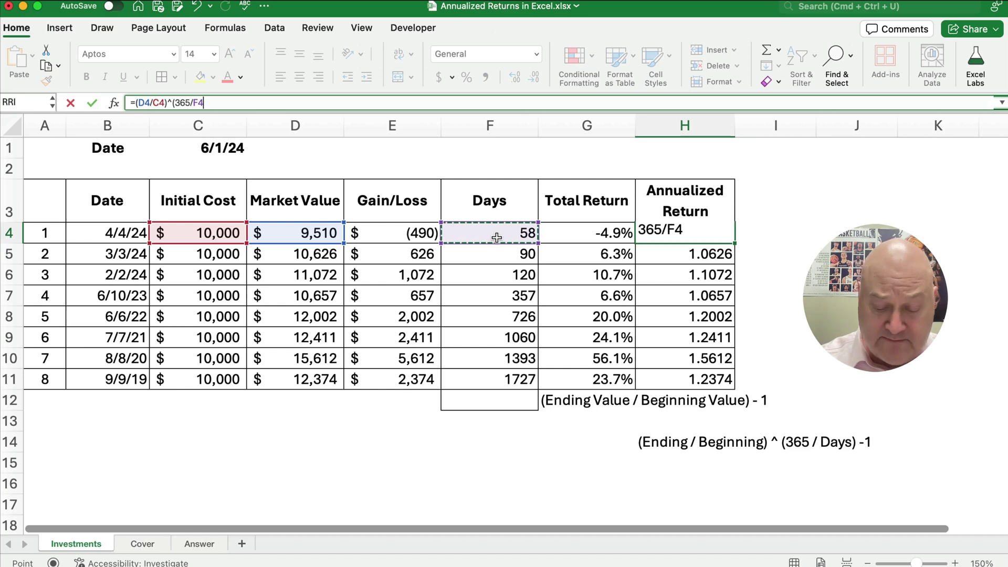
text()-1)
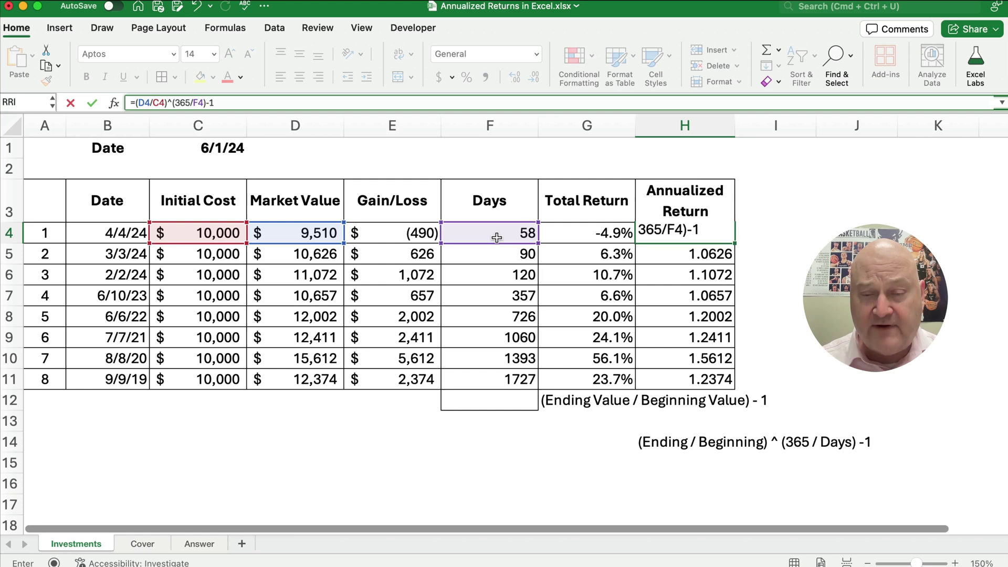
key(Return)
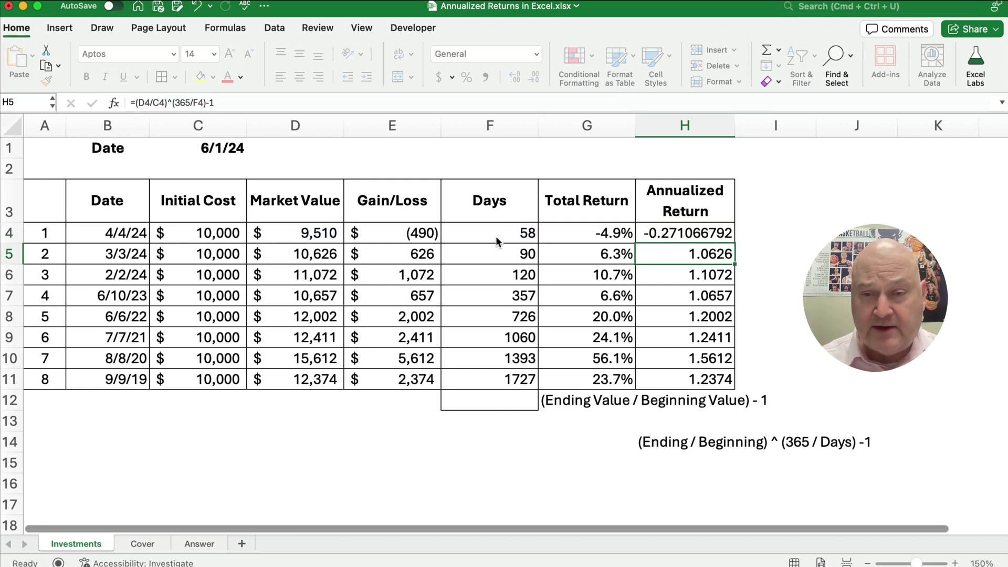
Format H4 as a one-decimal percentage, showing -27.1%
click(667, 233)
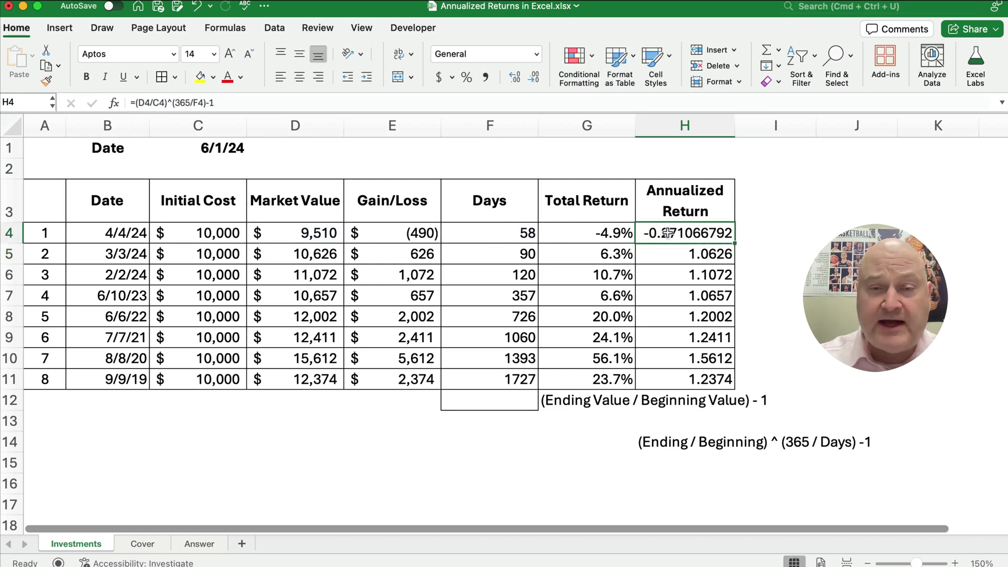
click(470, 78)
click(511, 78)
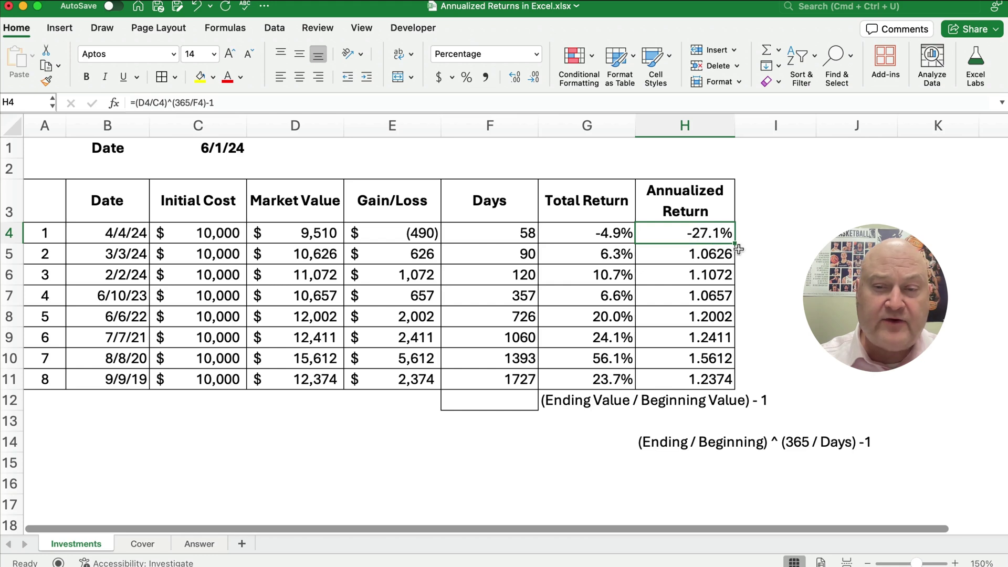
Fill the annualized formula down to H11 and check the F5, G5 and H5 formulas
drag(734, 244, 734, 386)
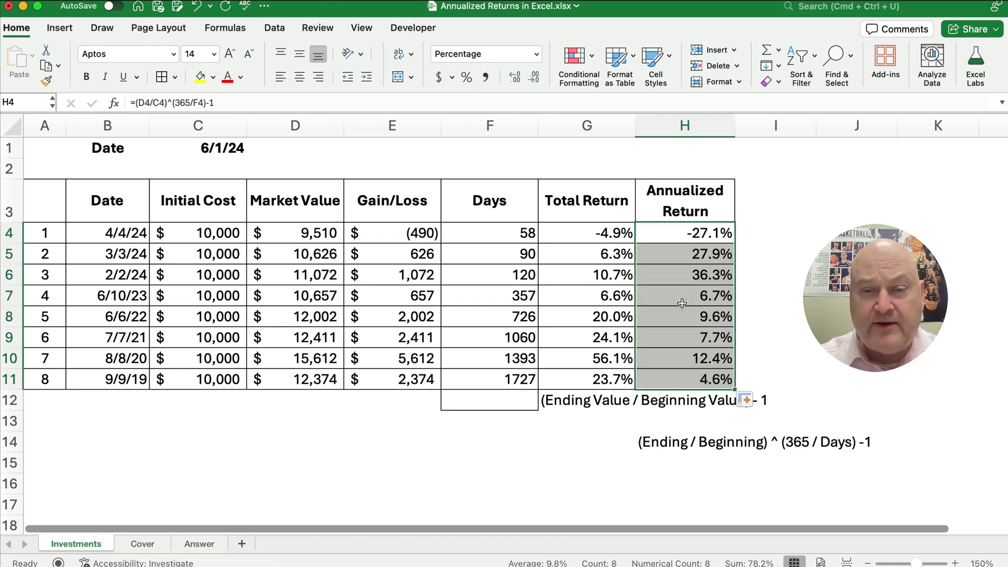
click(478, 253)
click(598, 257)
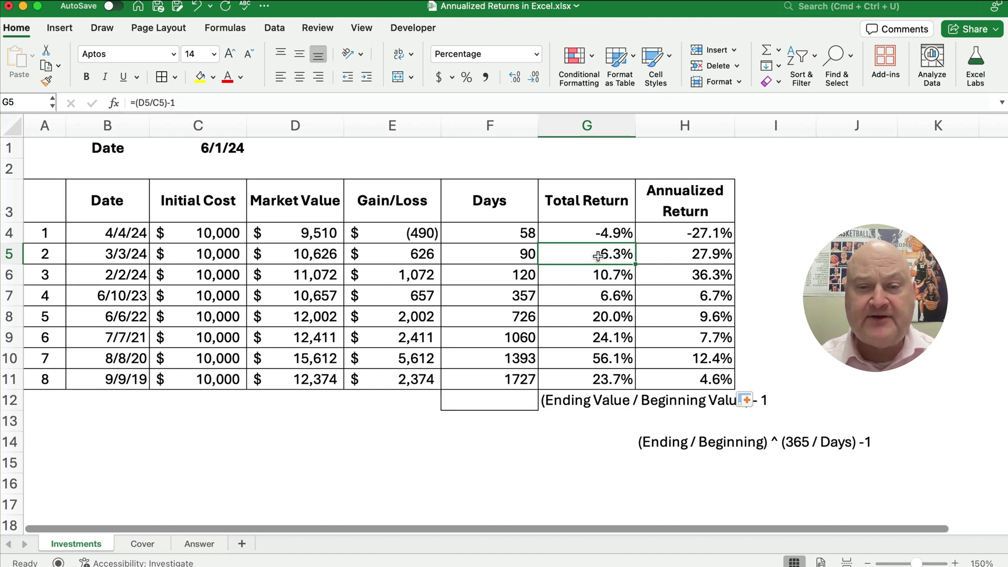
click(673, 257)
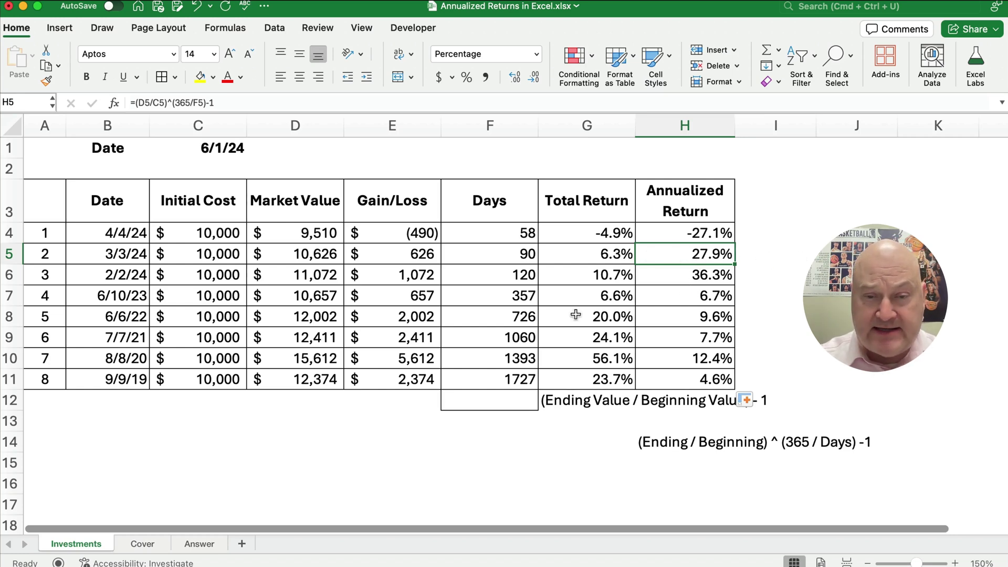
drag(518, 312, 665, 370)
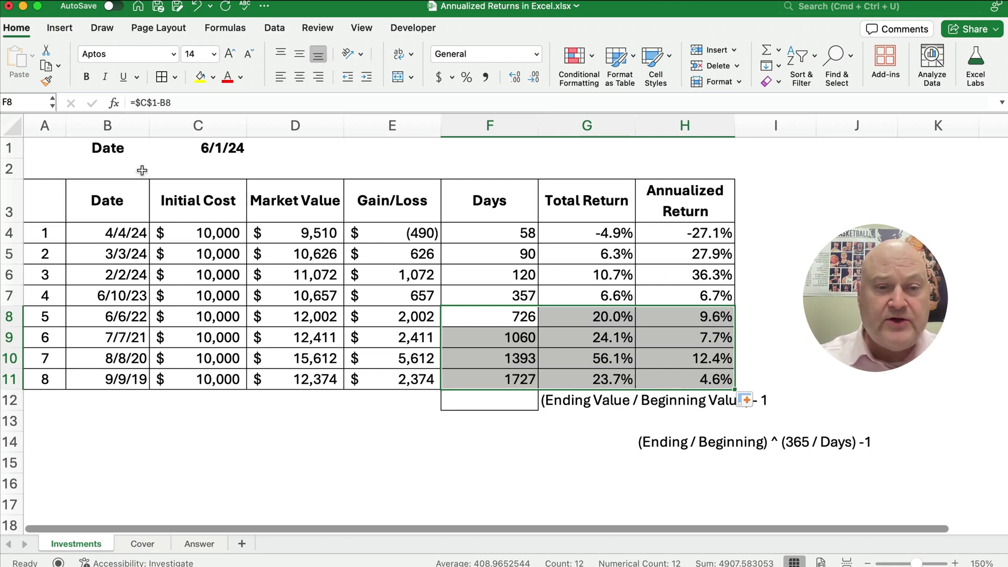
Enter =TODAY() in C1 and check the updated Days formulas in F4 and F5
click(208, 151)
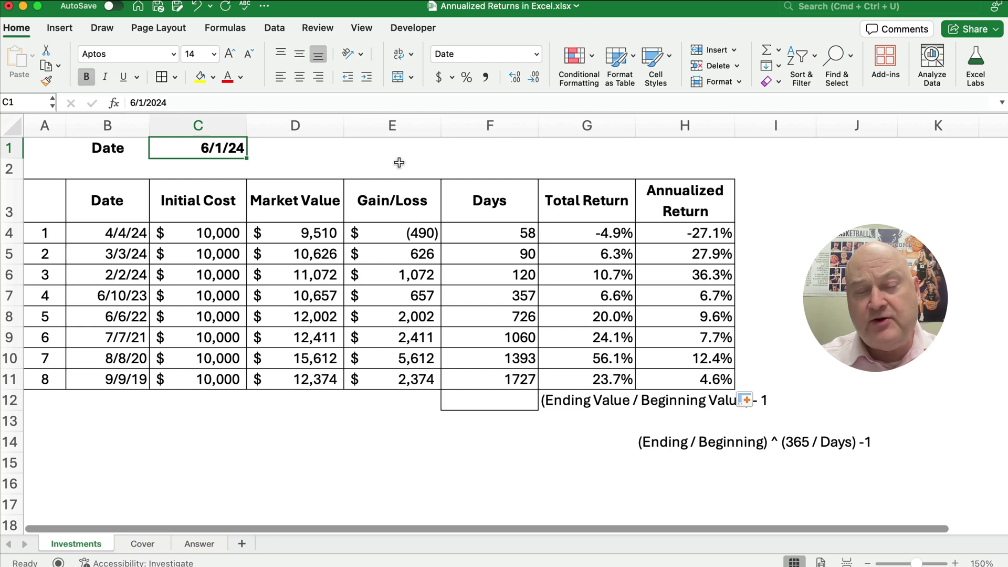
text(=)
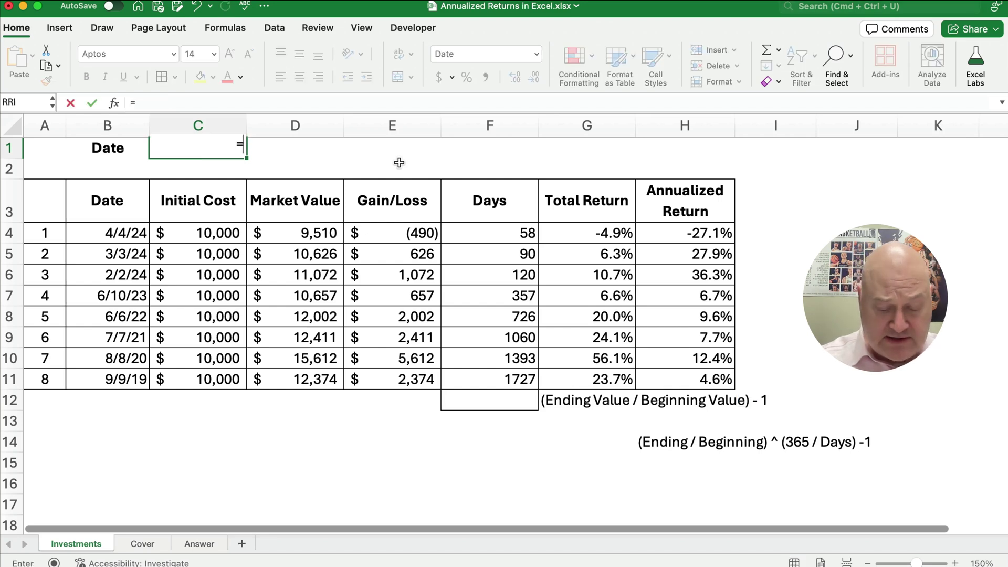
text(today)
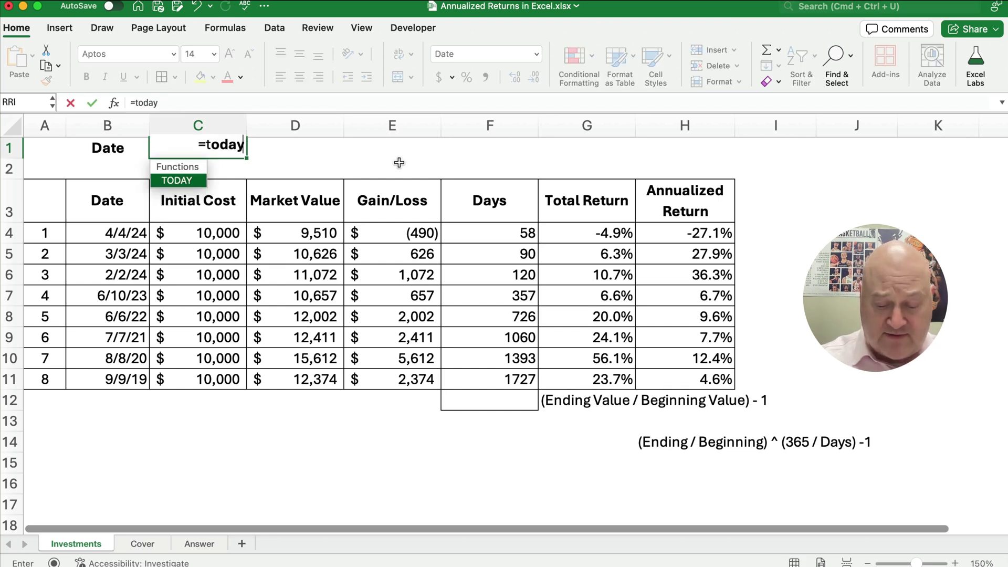
text(())
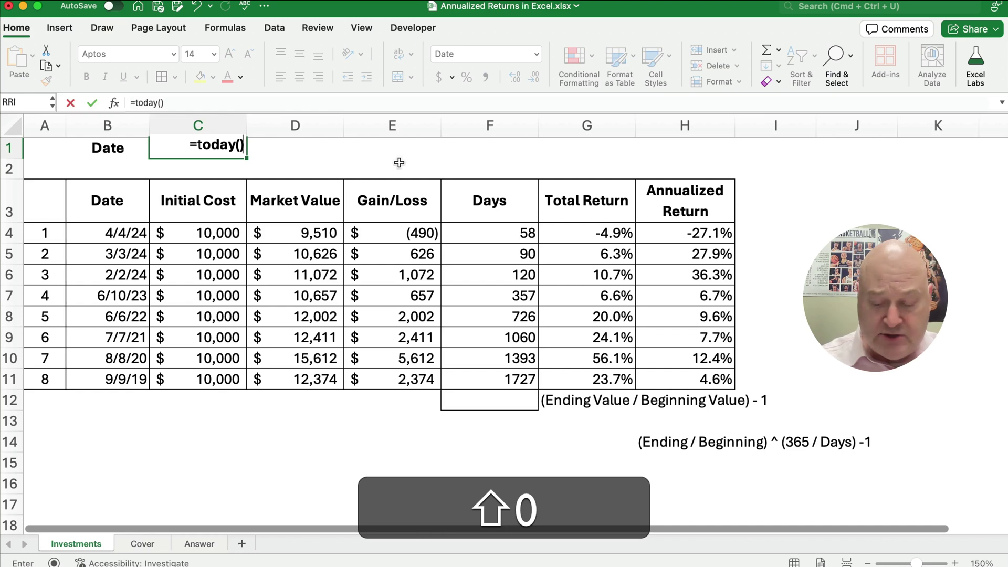
key(Return)
key(Up)
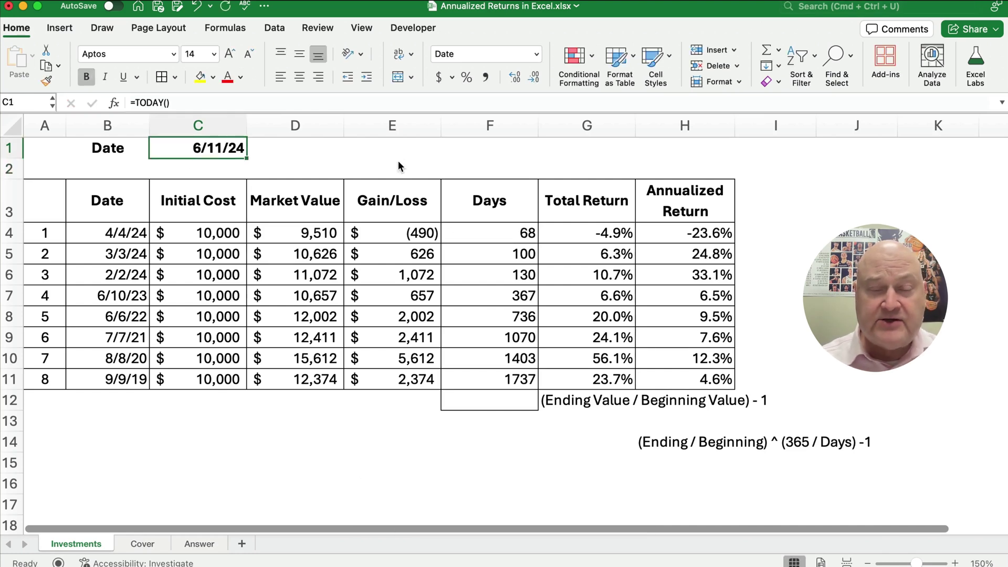
click(485, 233)
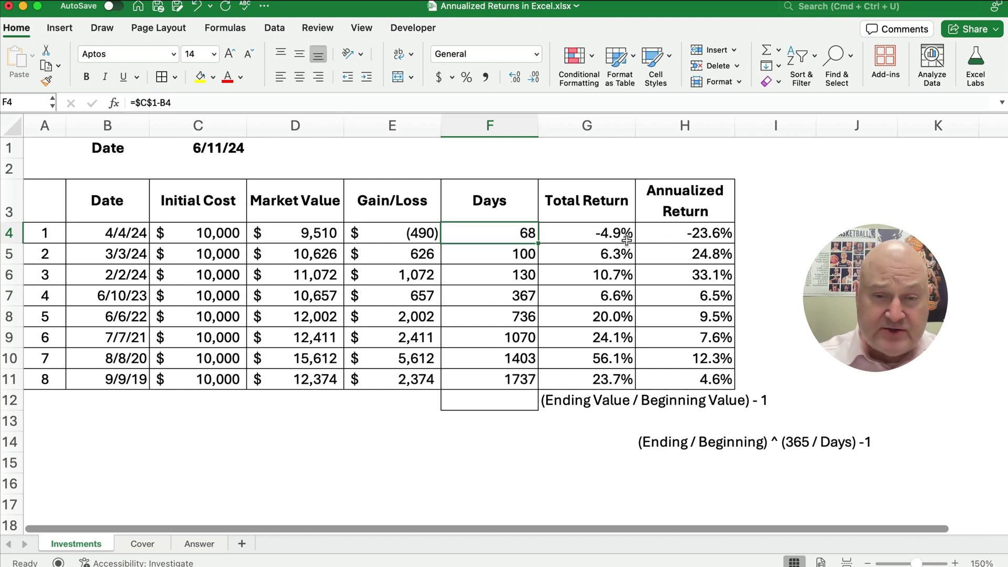
click(527, 255)
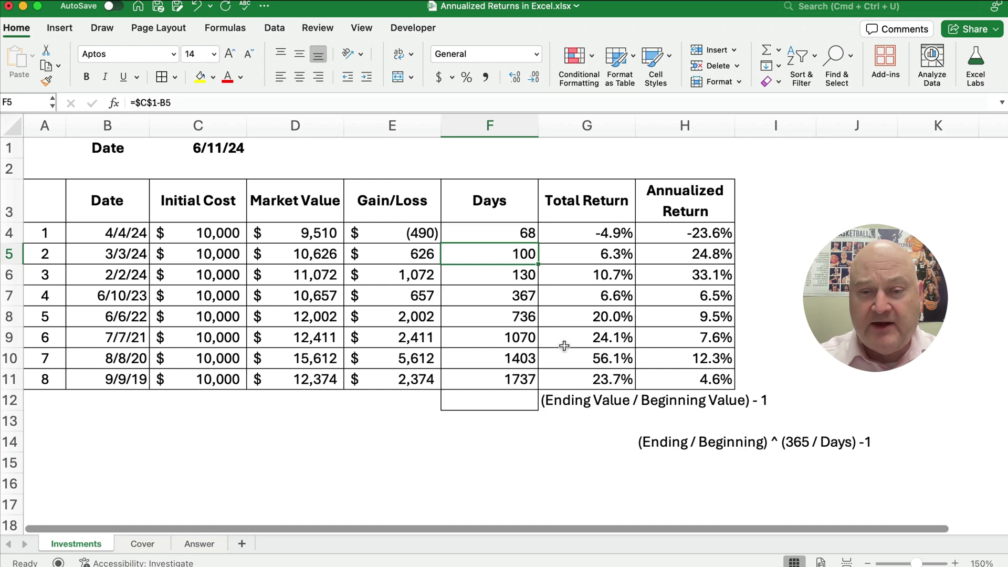
Switch to the Cover sheet
click(143, 544)
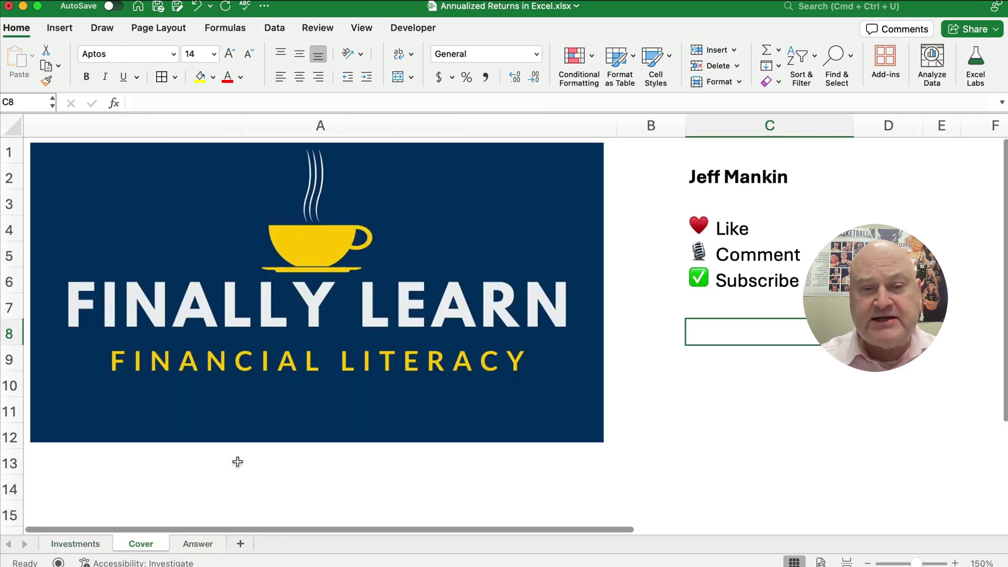